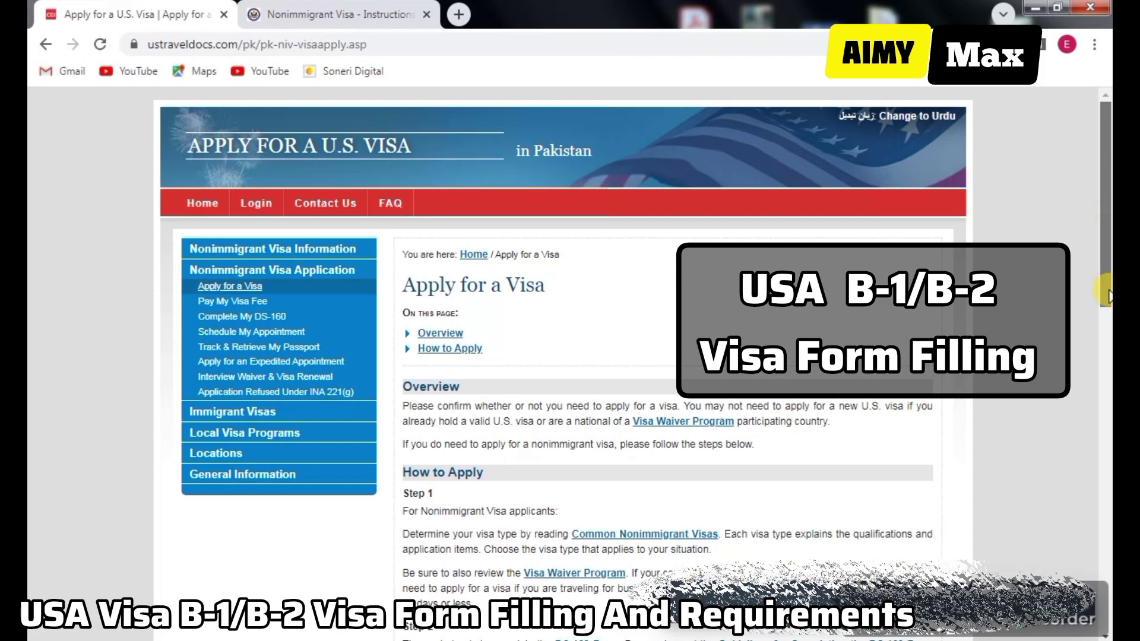
Step: Scroll to Step 2 and follow the DS-160 Form link to the CEAC start page
scroll(1108, 303, "down", 5)
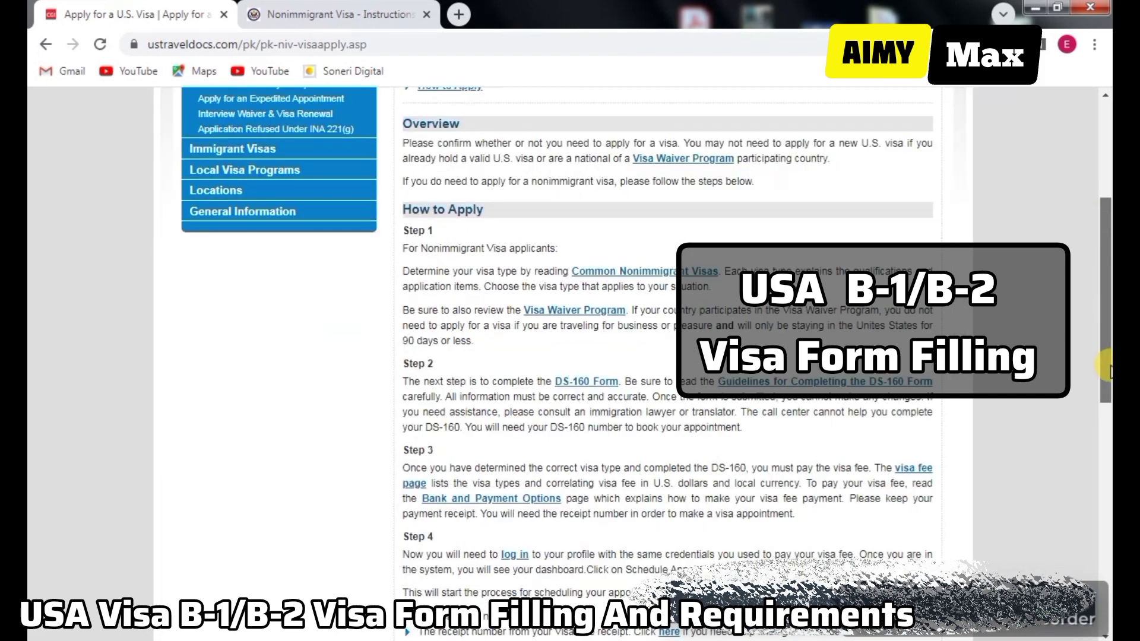
scroll(1108, 325, "down", 4)
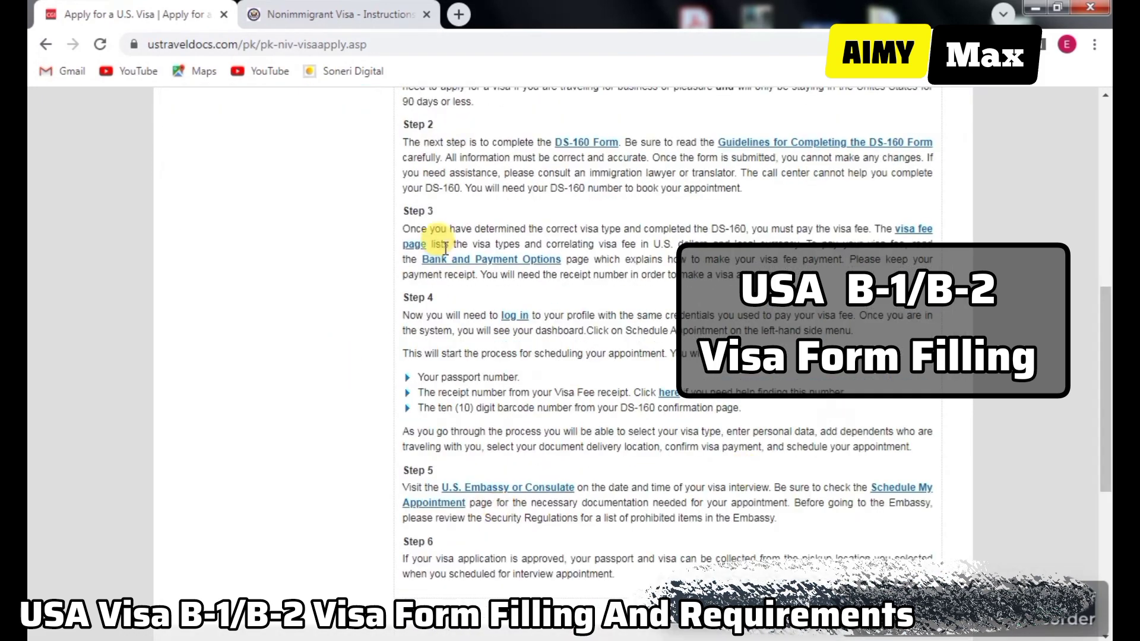
left_click(579, 145)
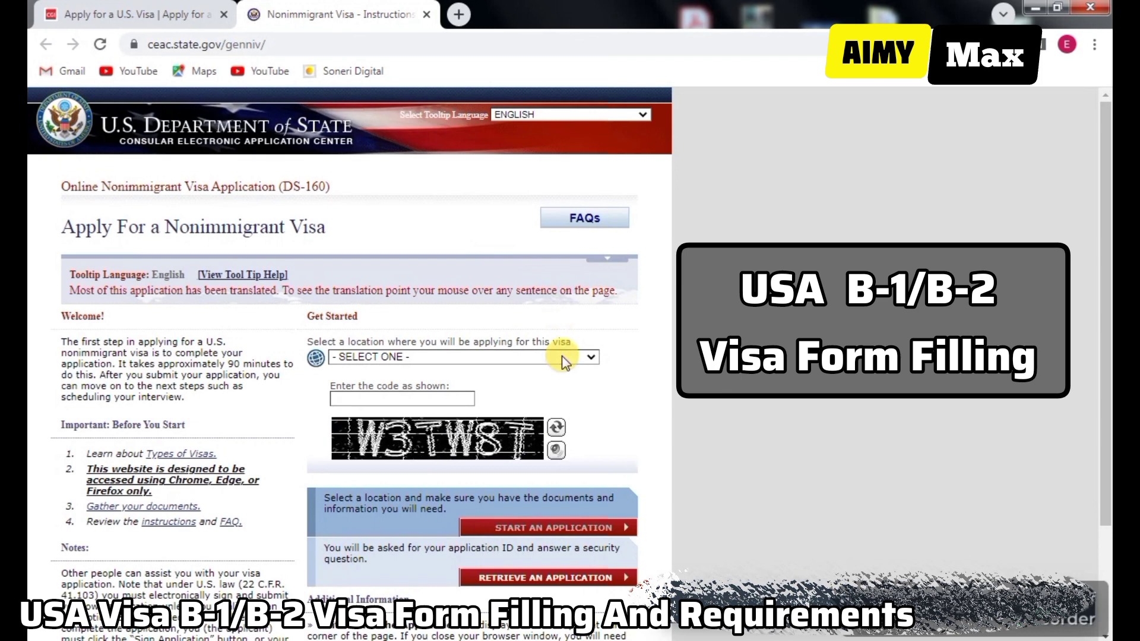
Step: Start a new DS-160 at PAKISTAN, ISLAMABAD after entering the captcha code
left_click(451, 476)
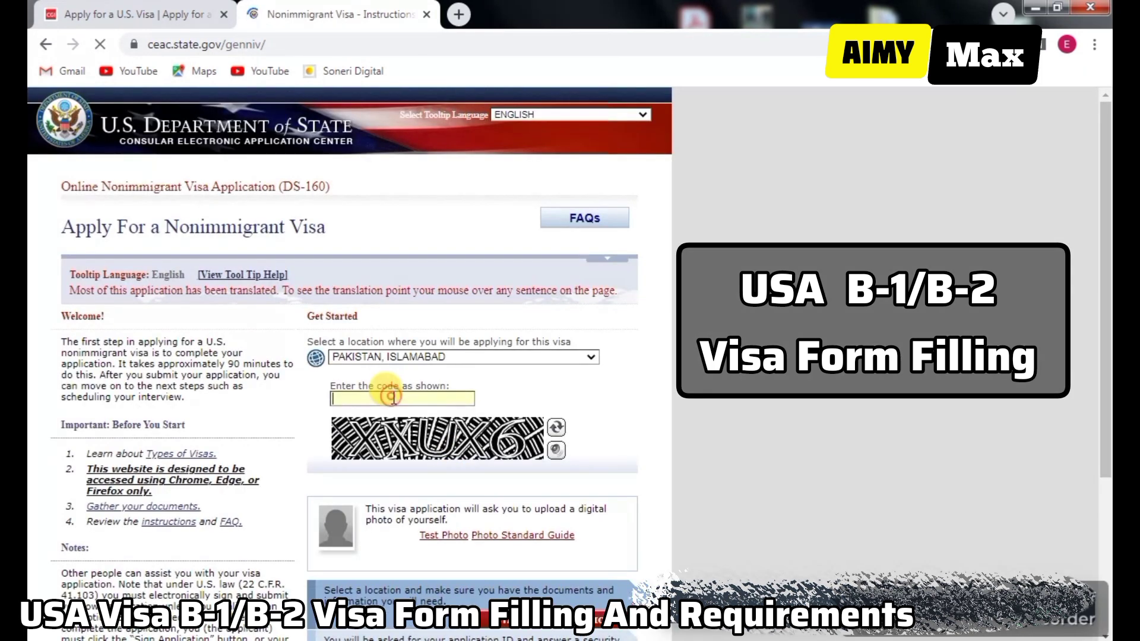
left_click(394, 398)
type("XXUX6")
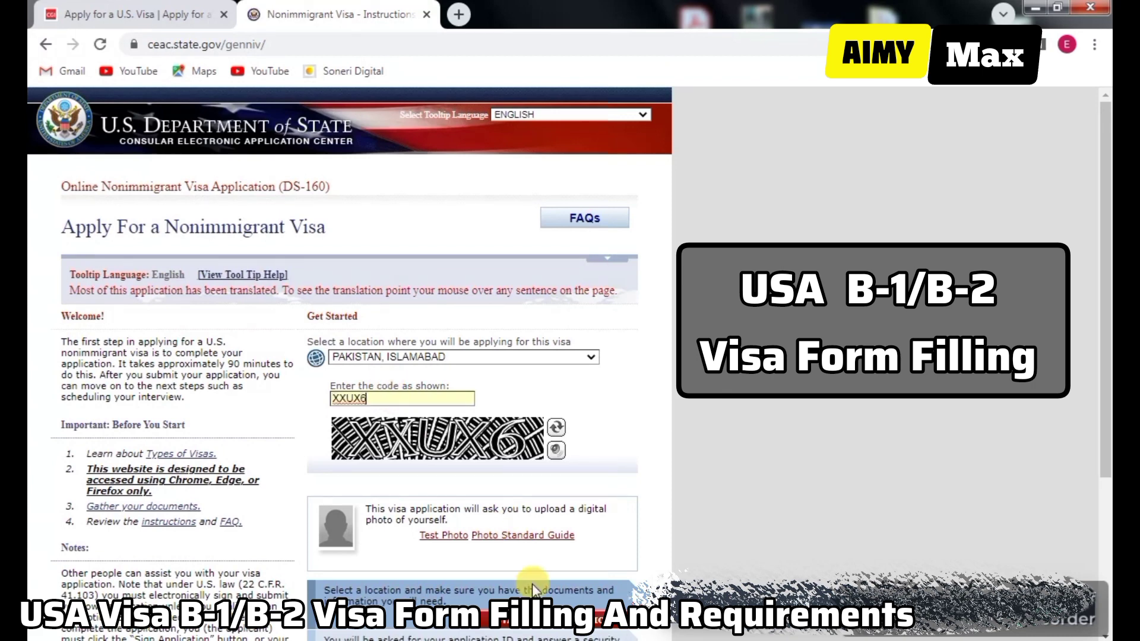
left_click(542, 633)
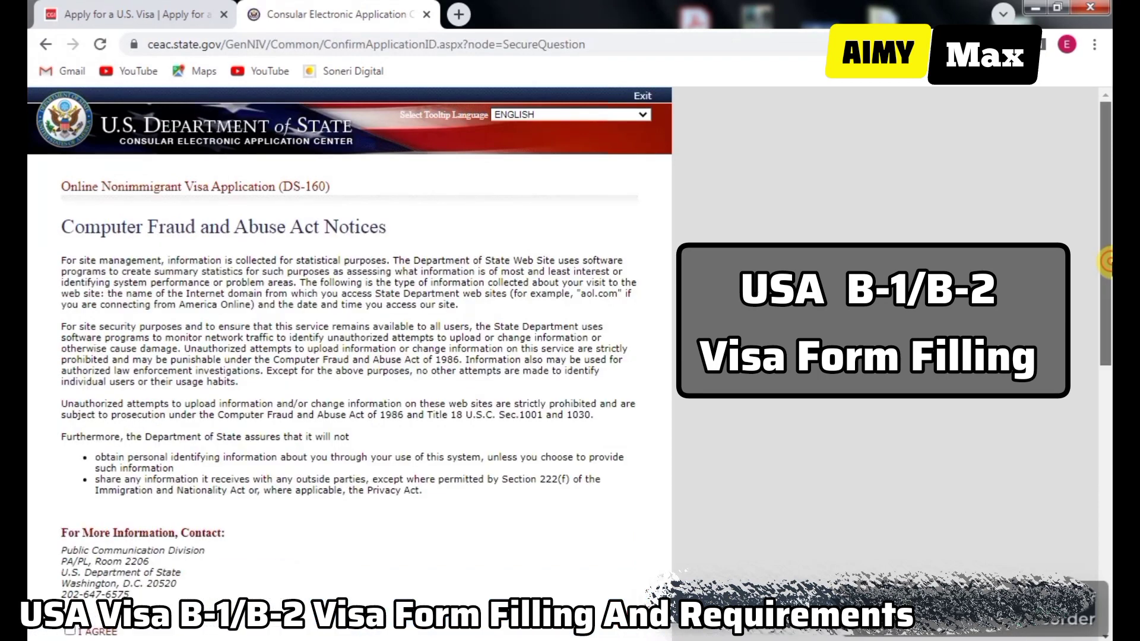
Step: Agree to the Computer Fraud and Abuse Act notices
scroll(1104, 261, "down", 2)
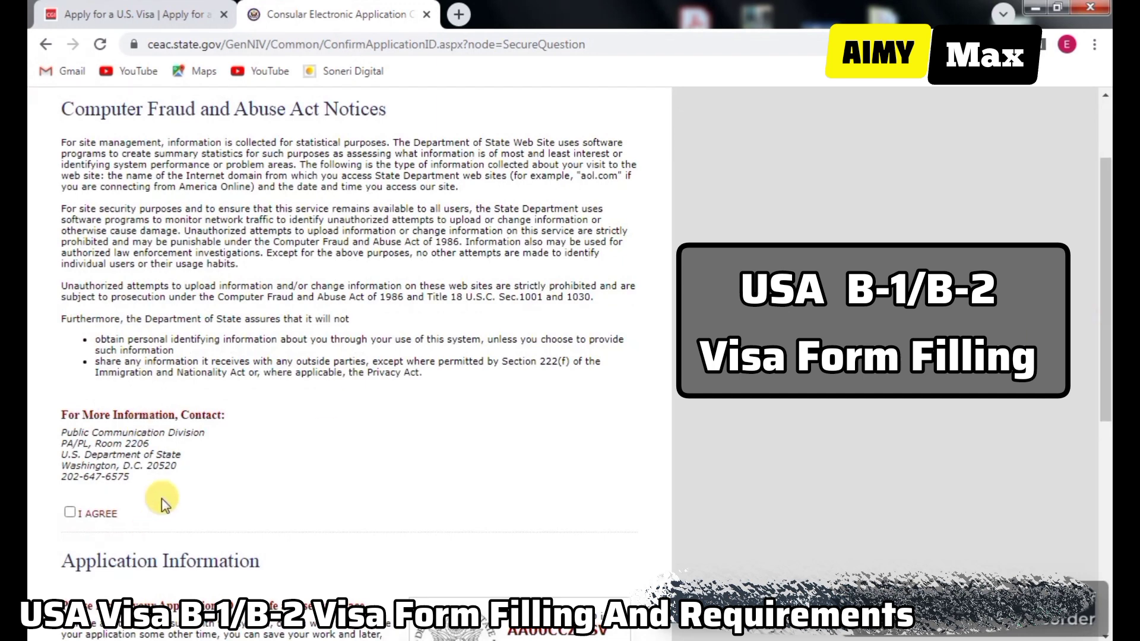
left_click(71, 513)
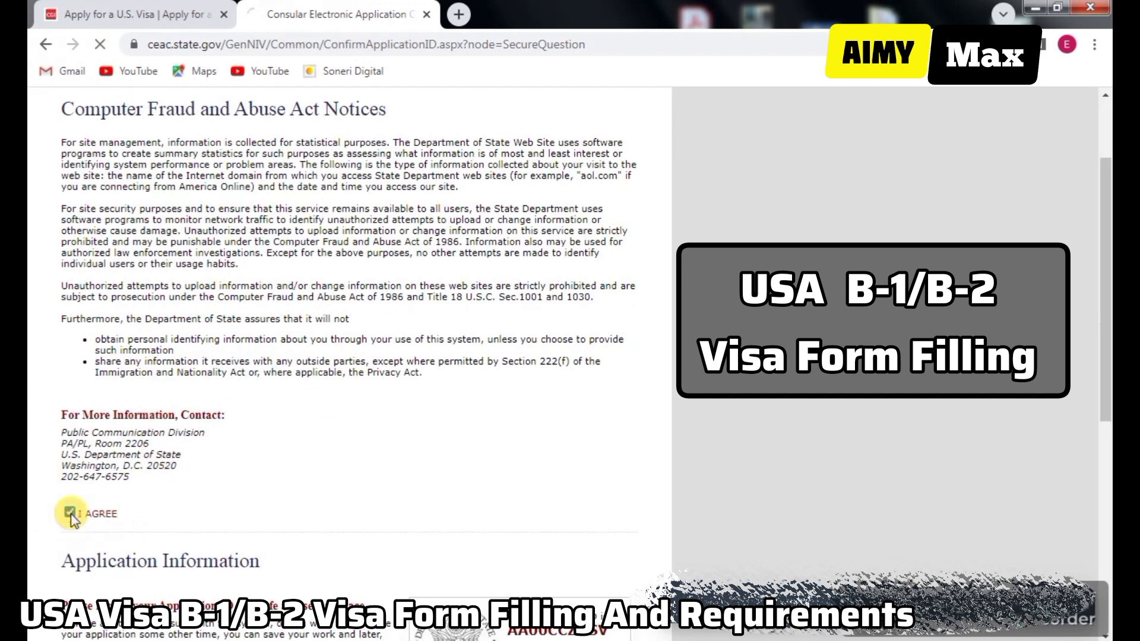
scroll(731, 438, "down", 5)
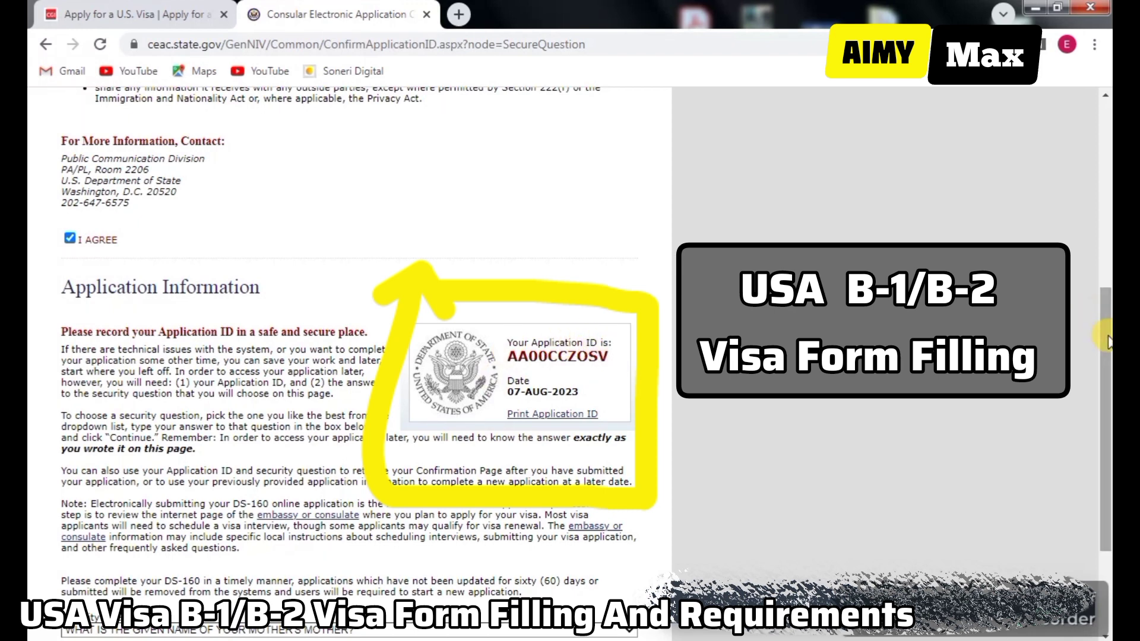
scroll(1106, 414, "down", 3)
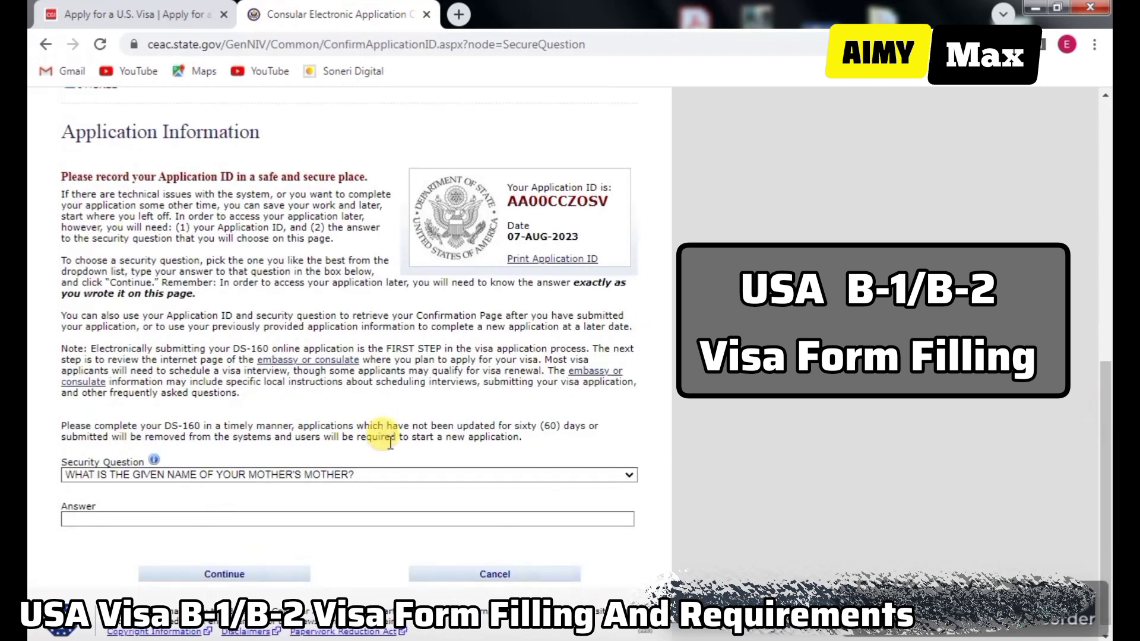
Step: Set the first boyfriend or girlfriend security question with its answer and continue
left_click(328, 474)
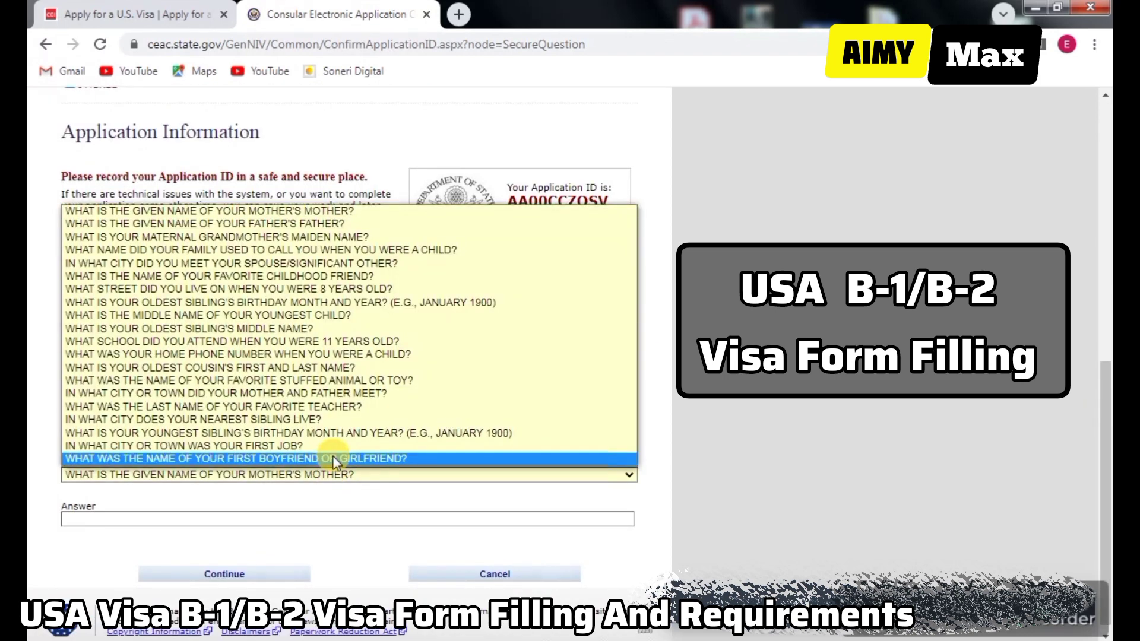
left_click(334, 460)
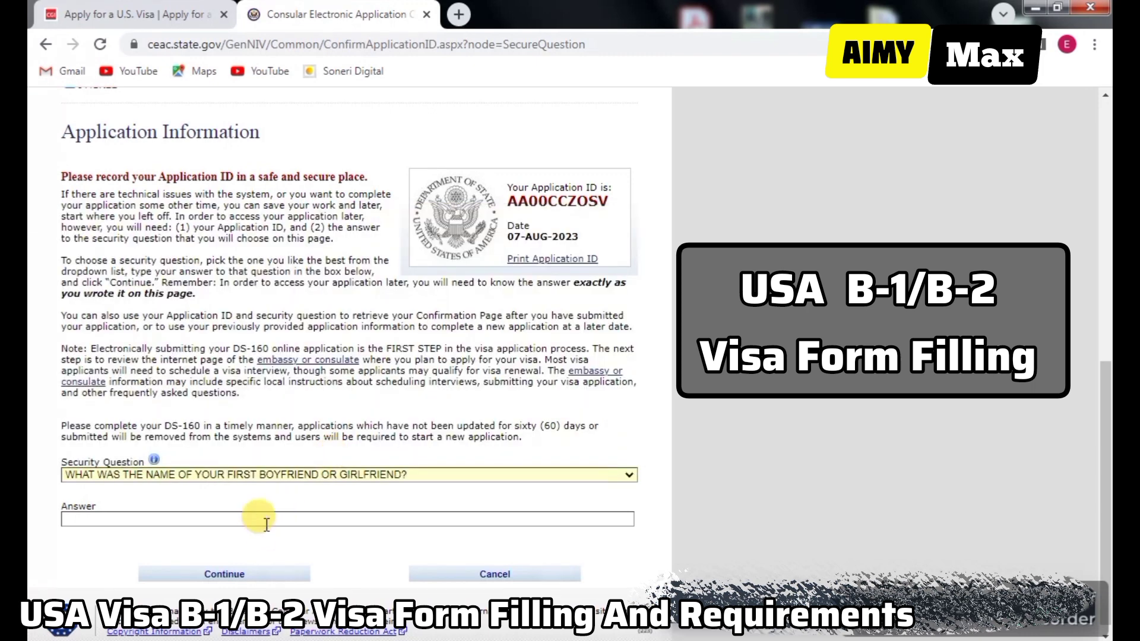
left_click(267, 524)
type("AIMY")
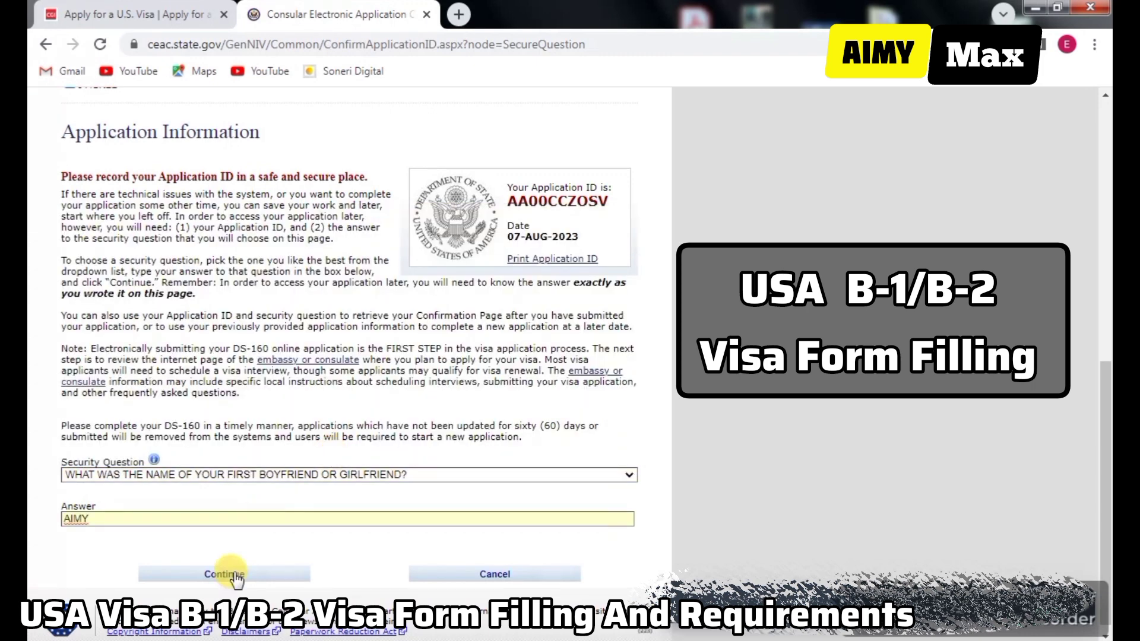
left_click(237, 576)
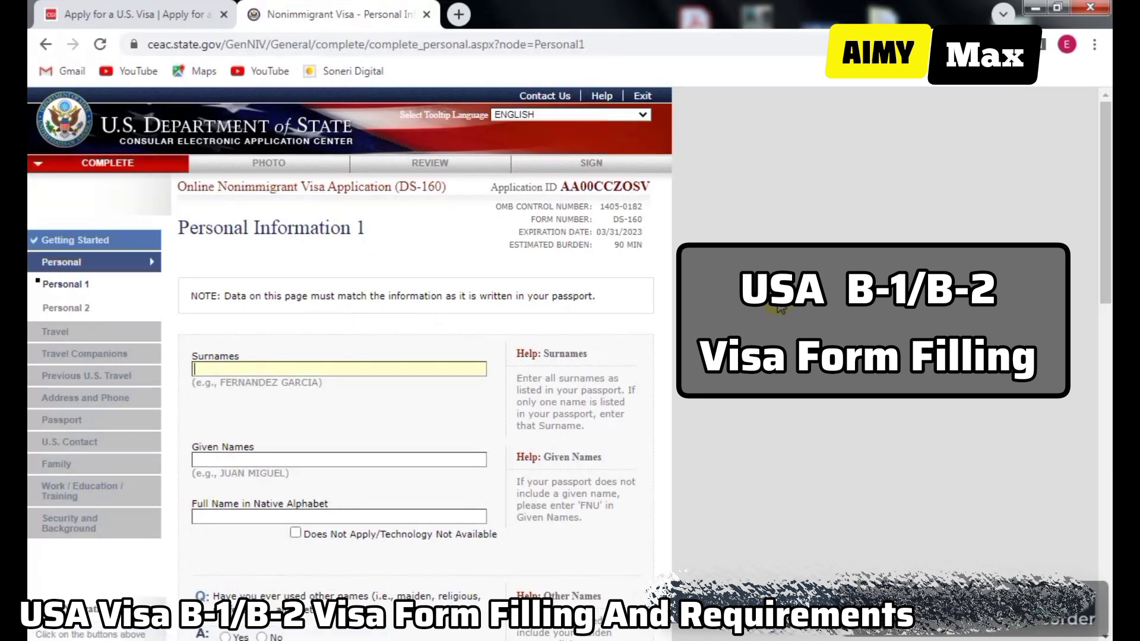
Step: Complete Personal Information 1 through birthplace Islamabad, Pakistan, and proceed to Personal Information 2
left_click_drag(1107, 260, 1107, 269)
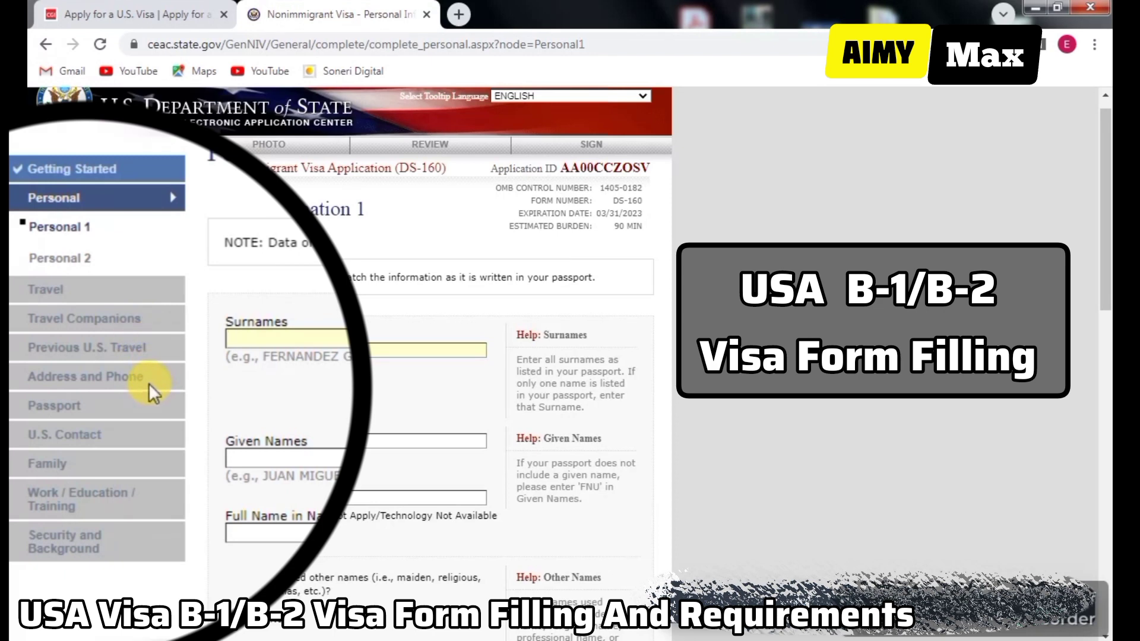
left_click(706, 594)
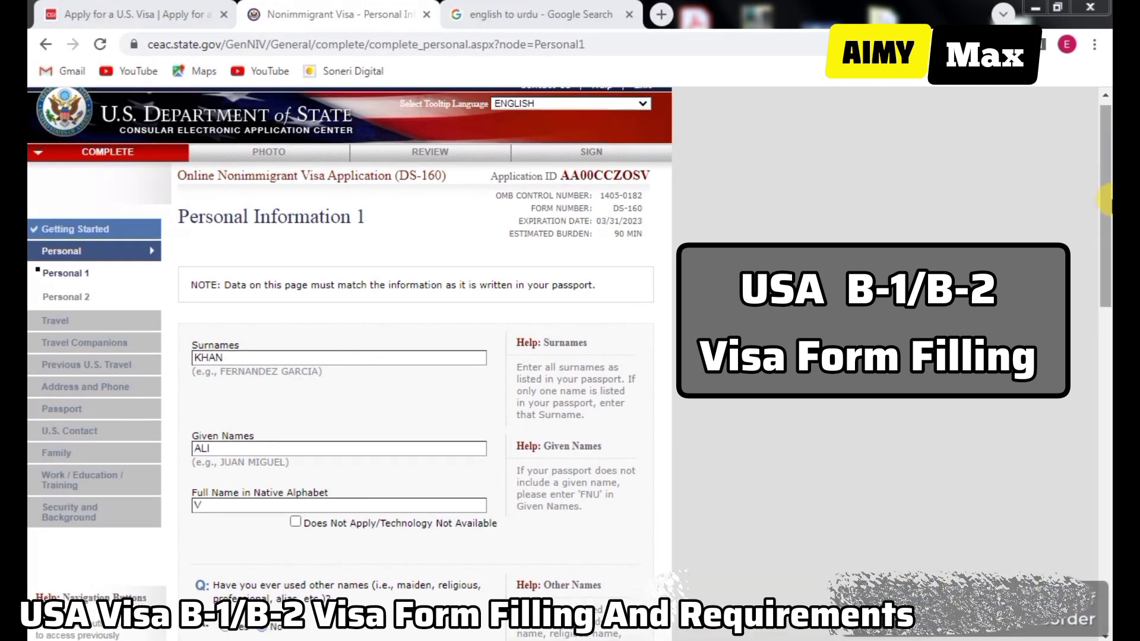
scroll(1104, 202, "down", 7)
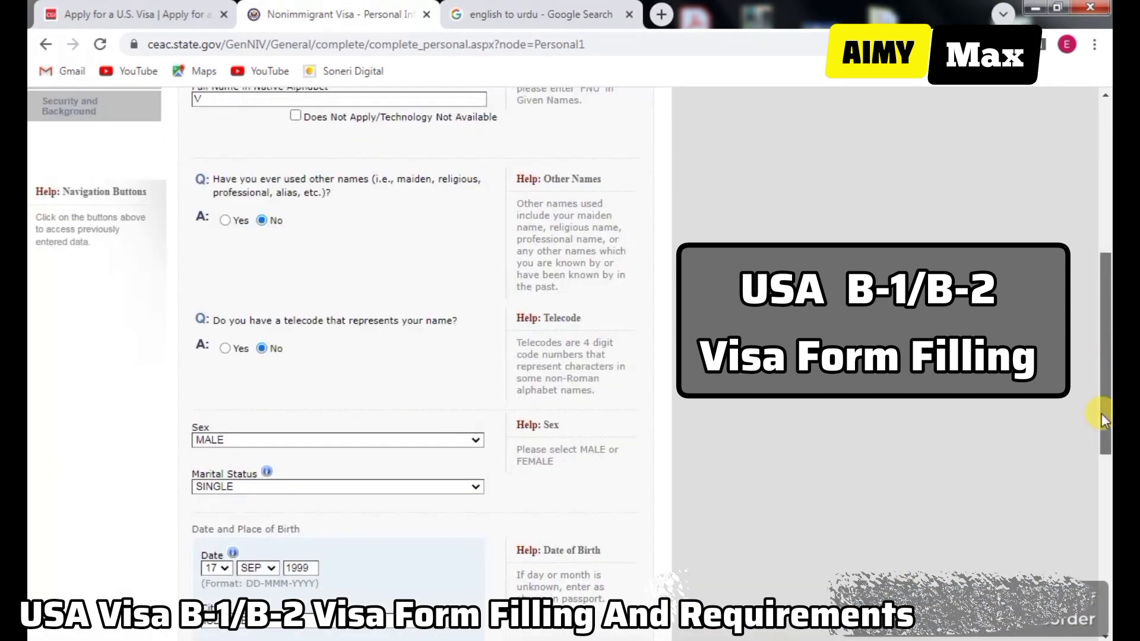
scroll(1098, 433, "down", 4)
scroll(1094, 522, "down", 4)
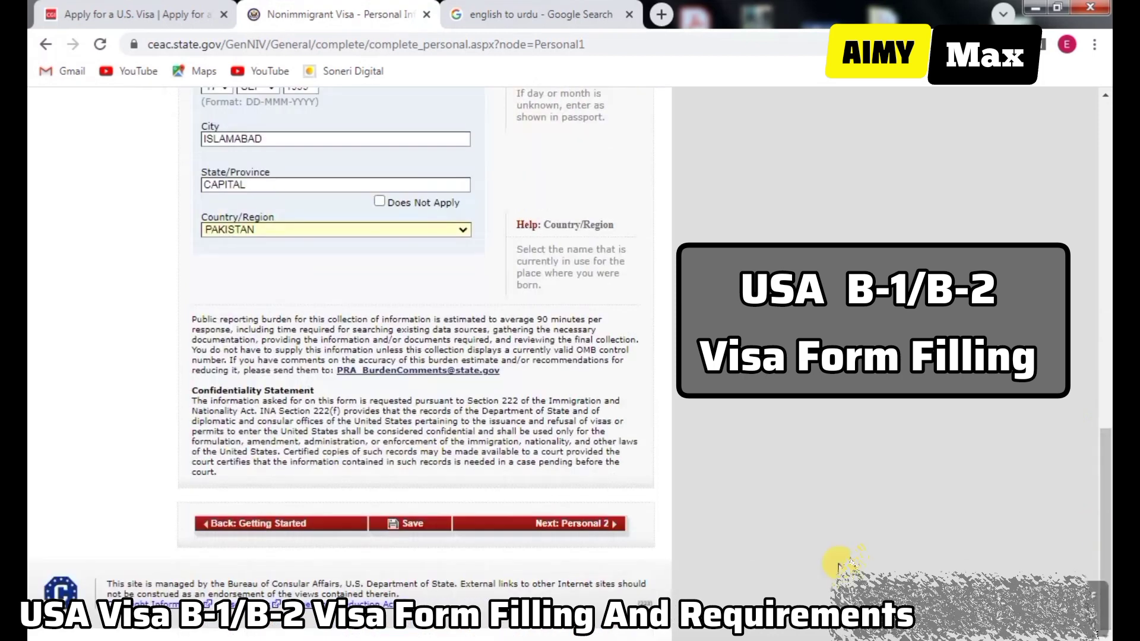
left_click(570, 530)
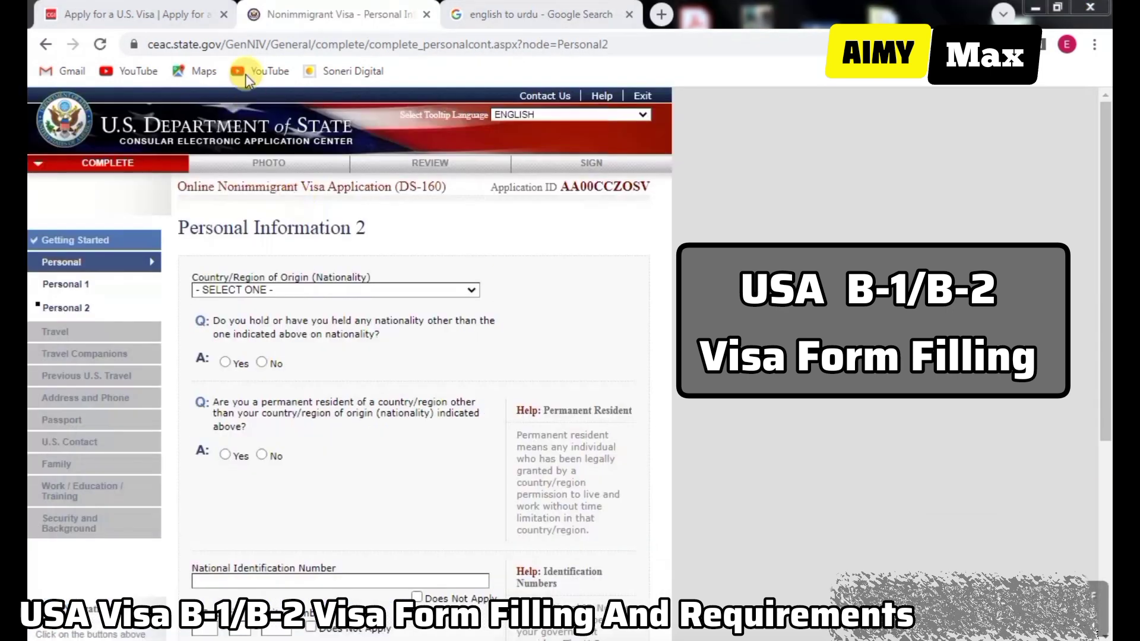
Step: Give nationality PAKISTAN, No other residency, the national ID, SSN/Taxpayer ID not applicable
left_click(297, 291)
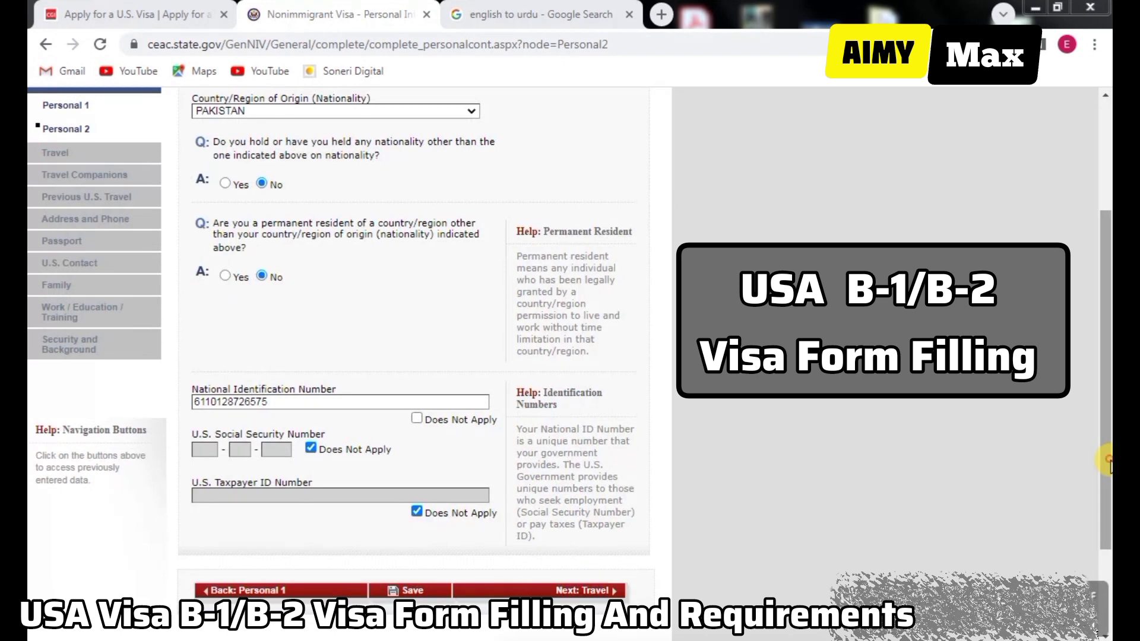
left_click_drag(1108, 462, 1106, 349)
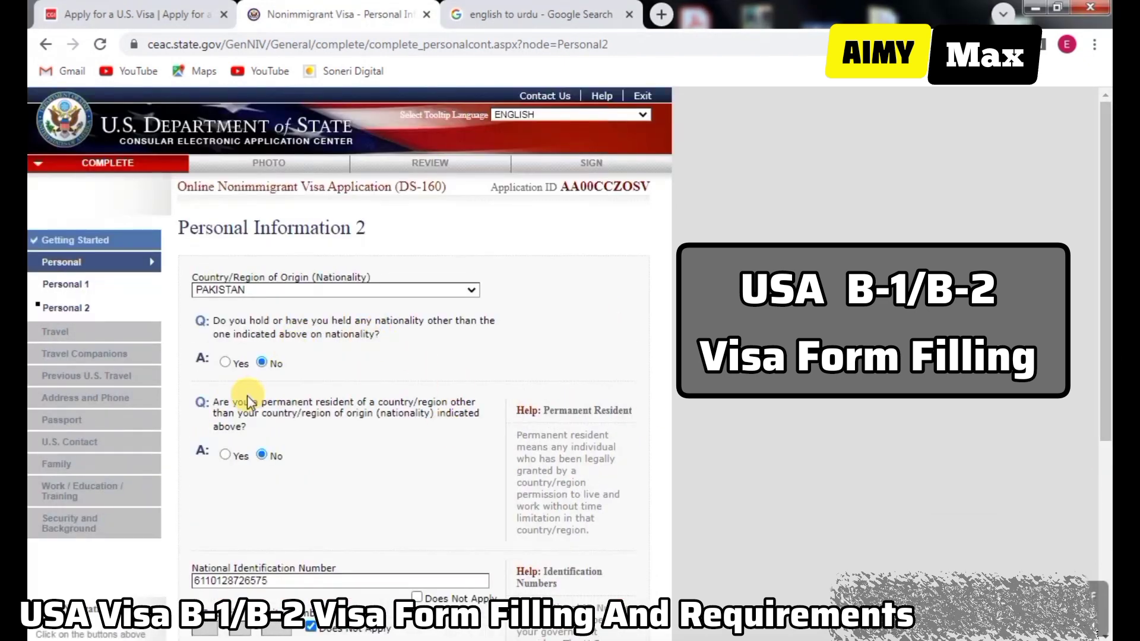
left_click(264, 465)
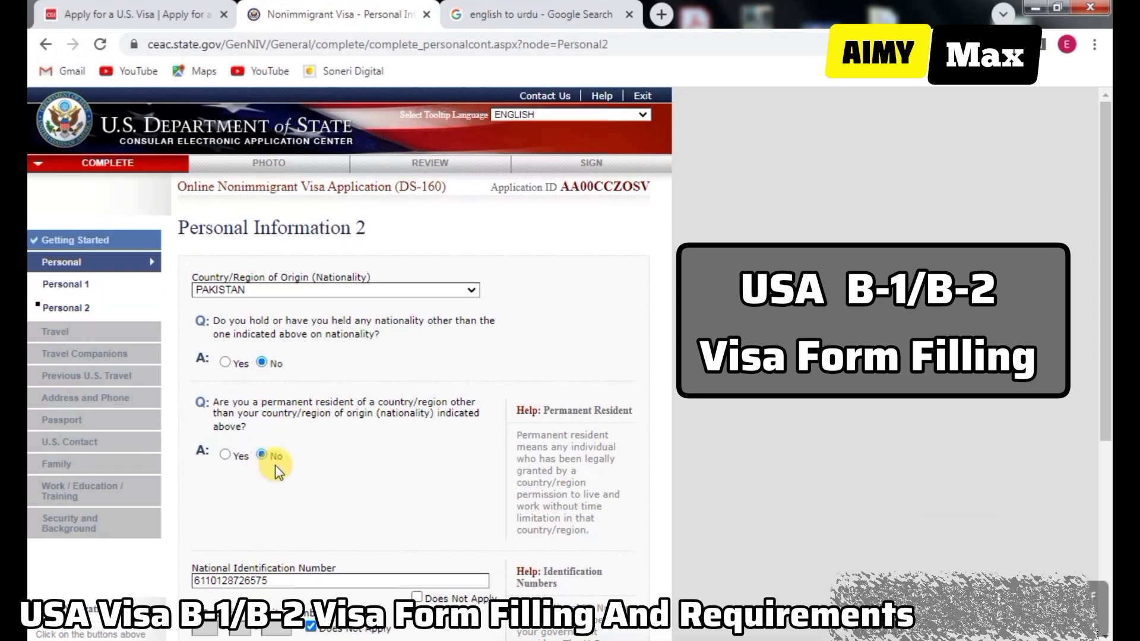
left_click_drag(1106, 387, 1106, 455)
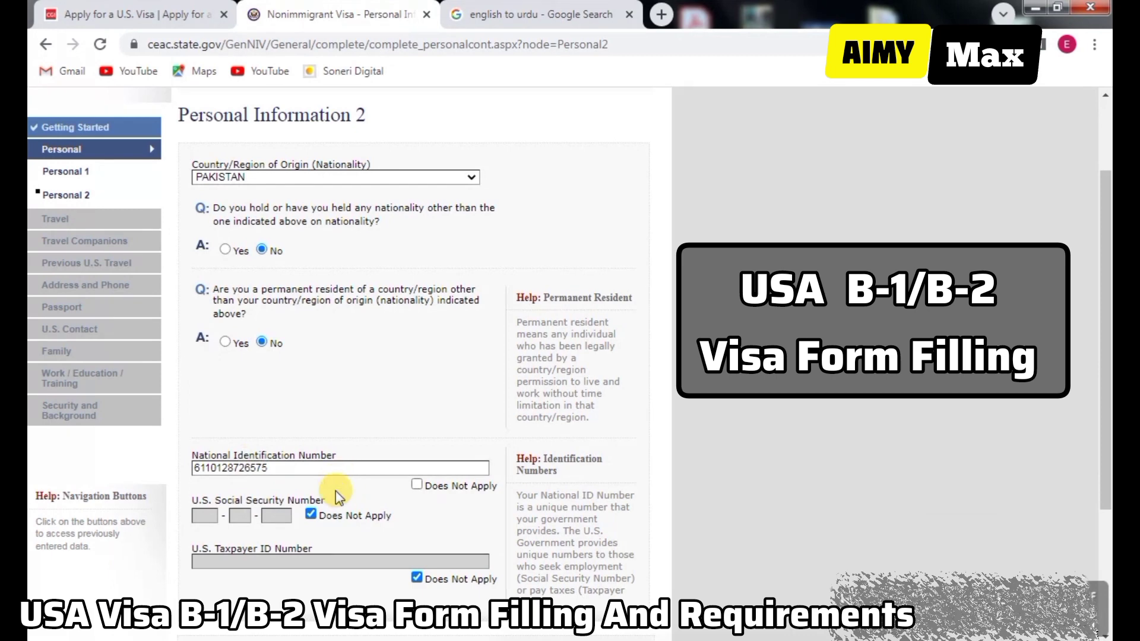
left_click(417, 578)
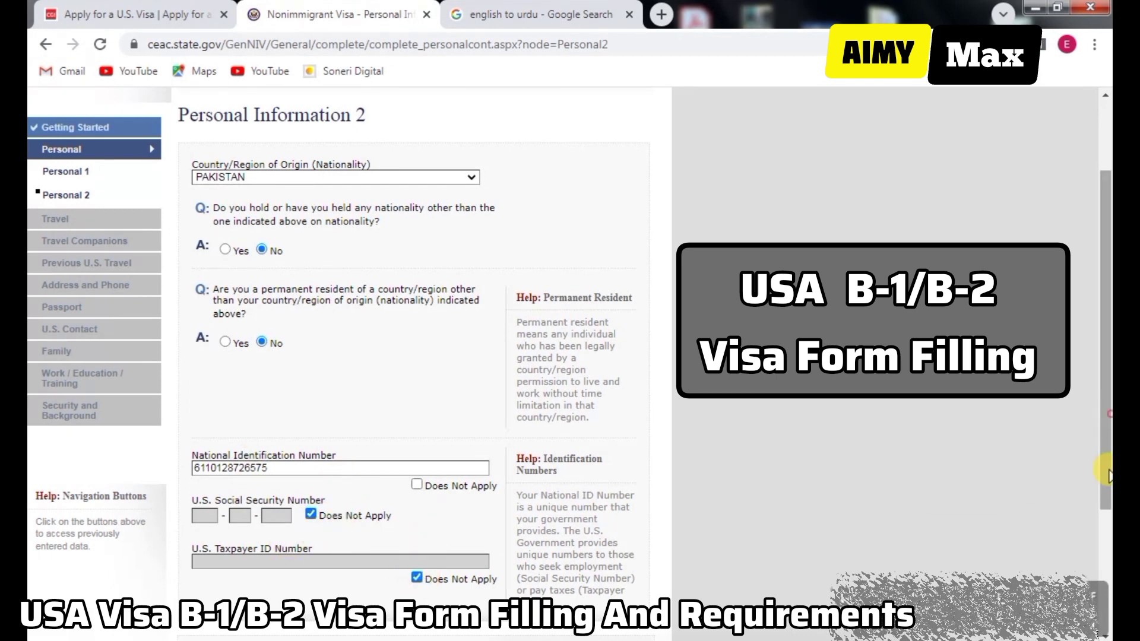
scroll(1106, 475, "down", 2)
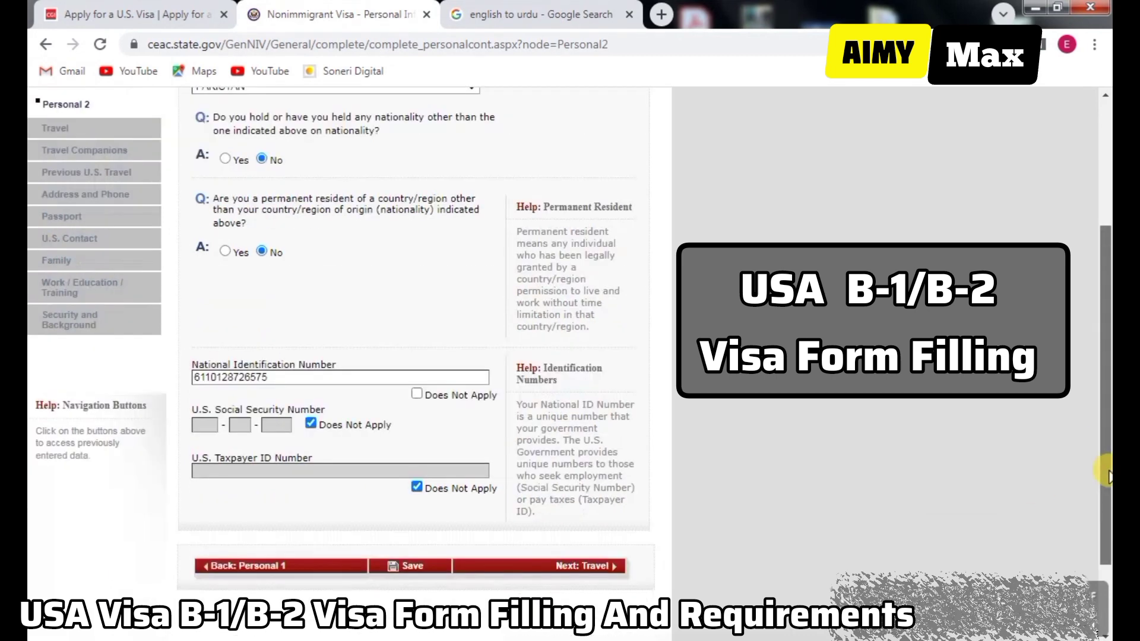
left_click(604, 571)
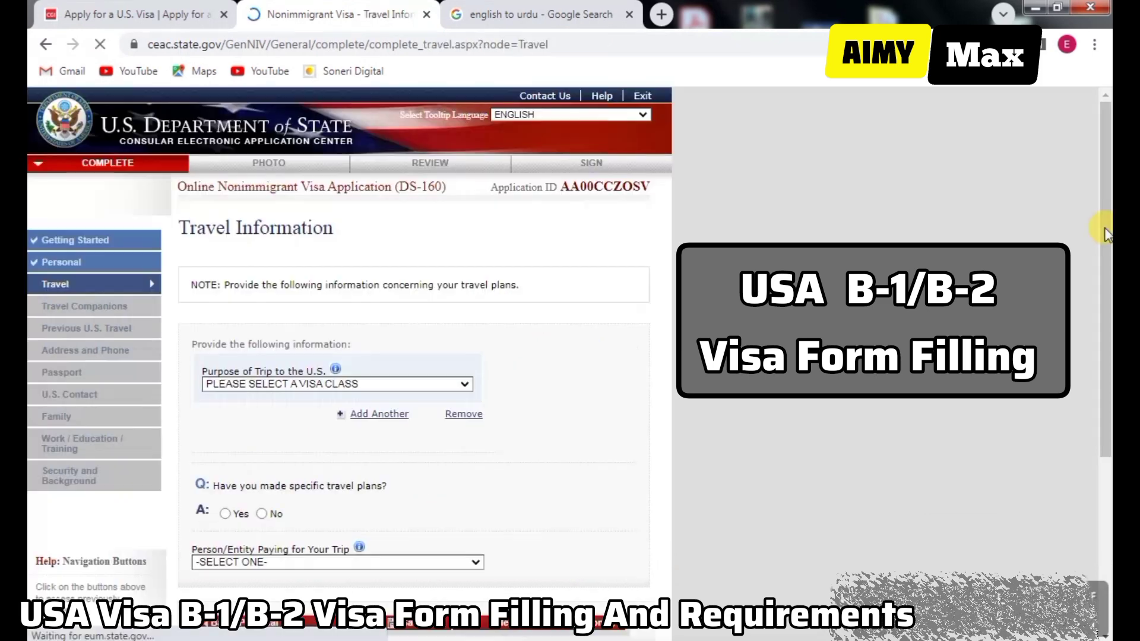
Step: Choose TEMP. BUSINESS PLEASURE VISITOR (B) as trip purpose and answer No to specific travel plans
scroll(1107, 233, "down", 2)
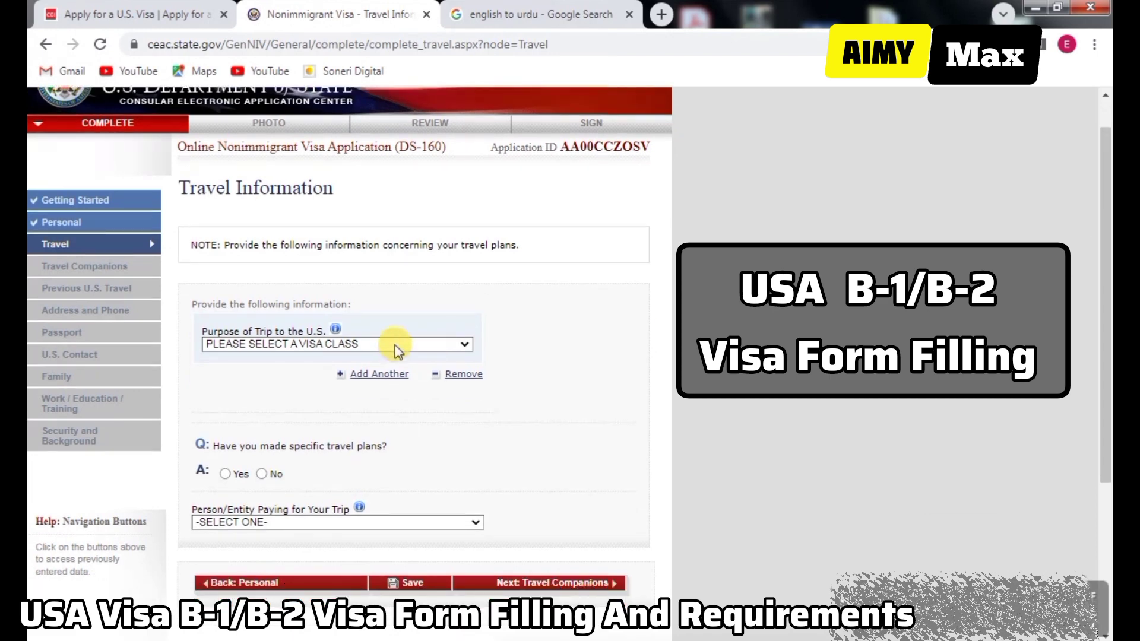
left_click(397, 343)
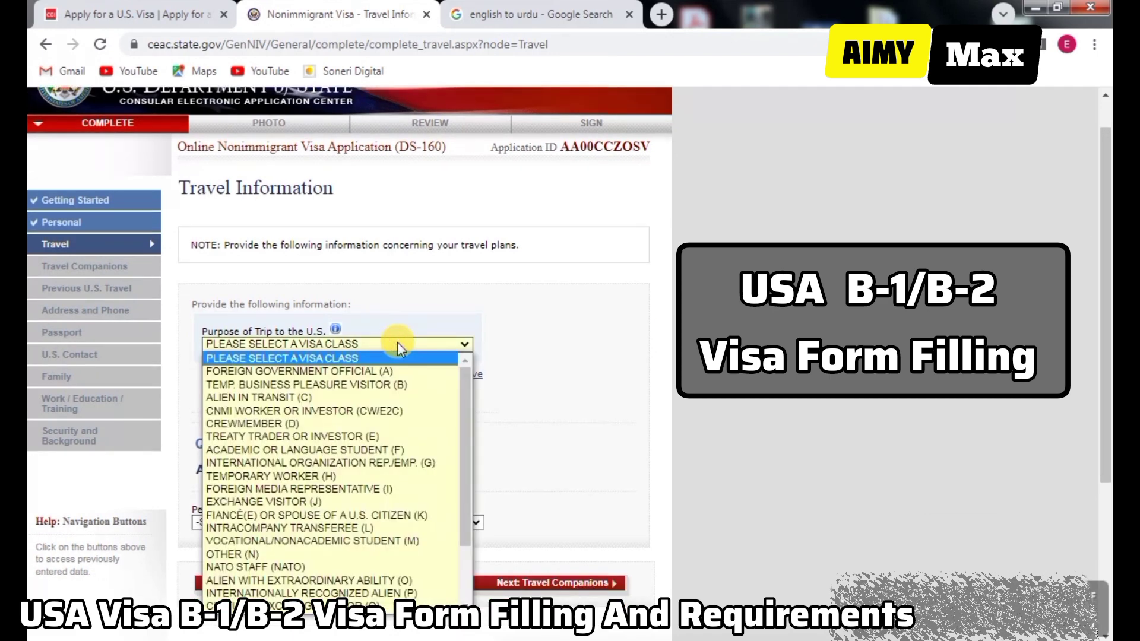
left_click(357, 390)
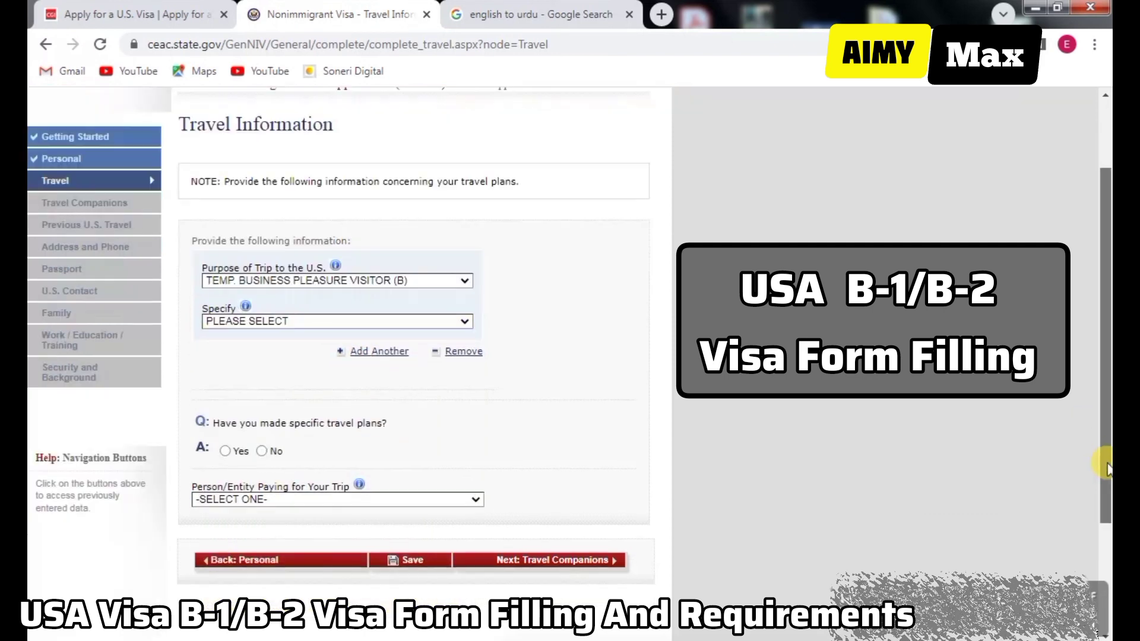
left_click_drag(1105, 422, 1047, 508)
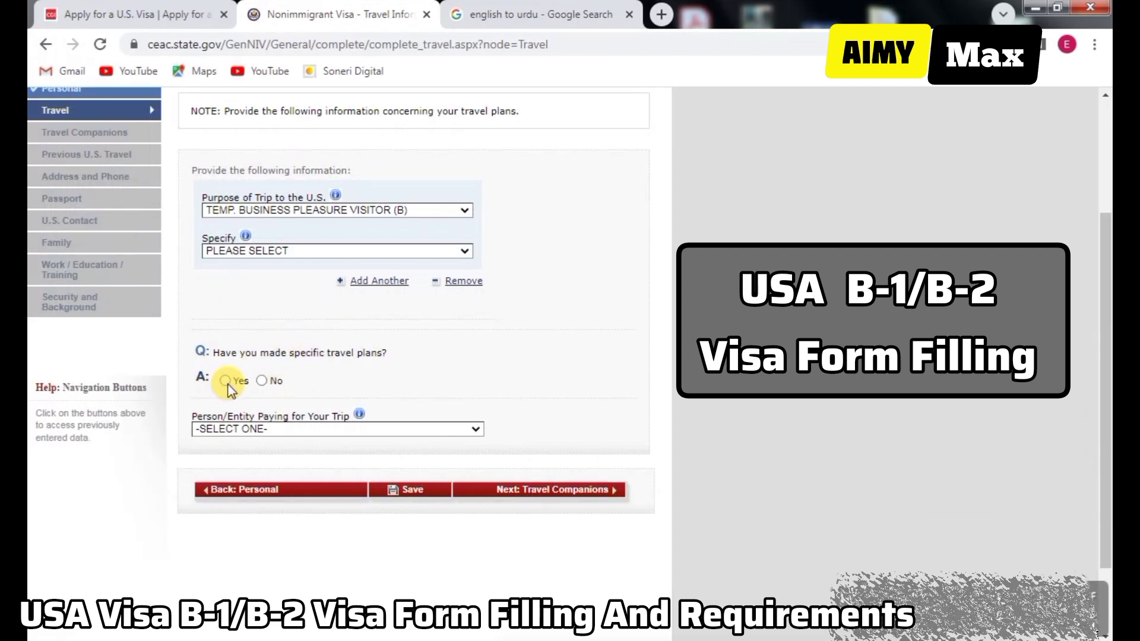
left_click(261, 383)
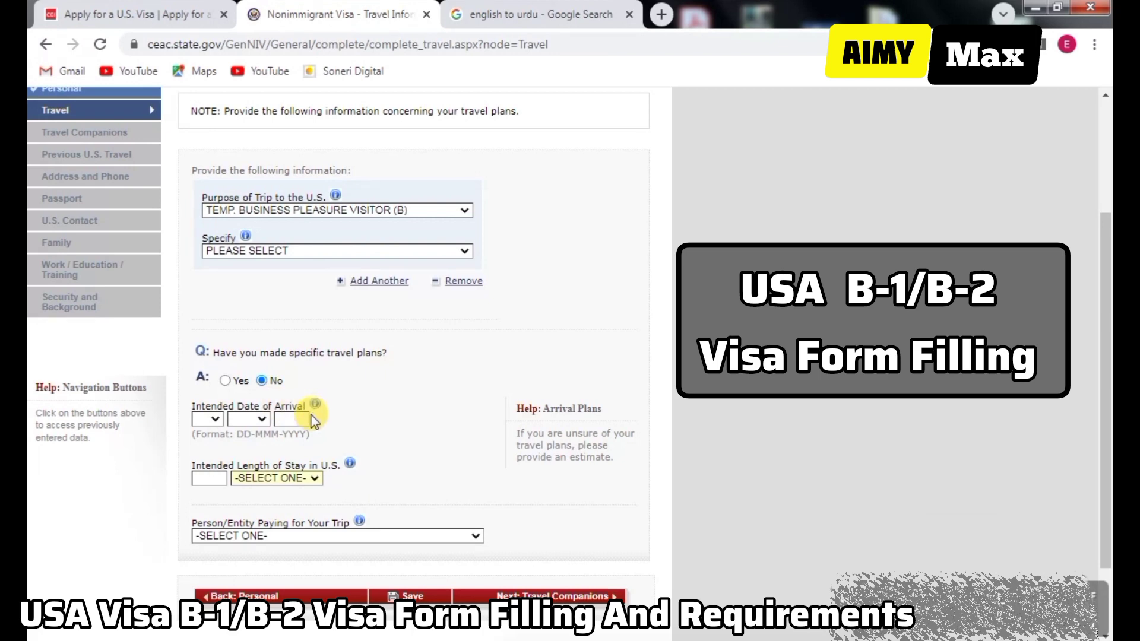
Step: Record arrival 16 NOV 2023, a 10 DAY(S) stay, SELF as payer, and continue
left_click(314, 537)
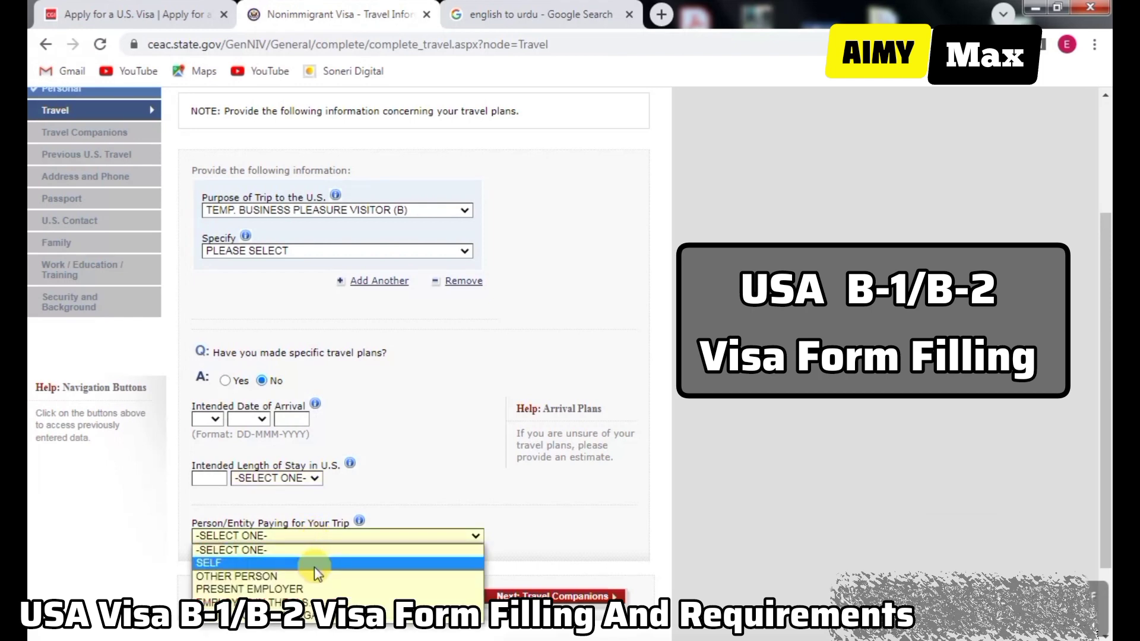
left_click(314, 563)
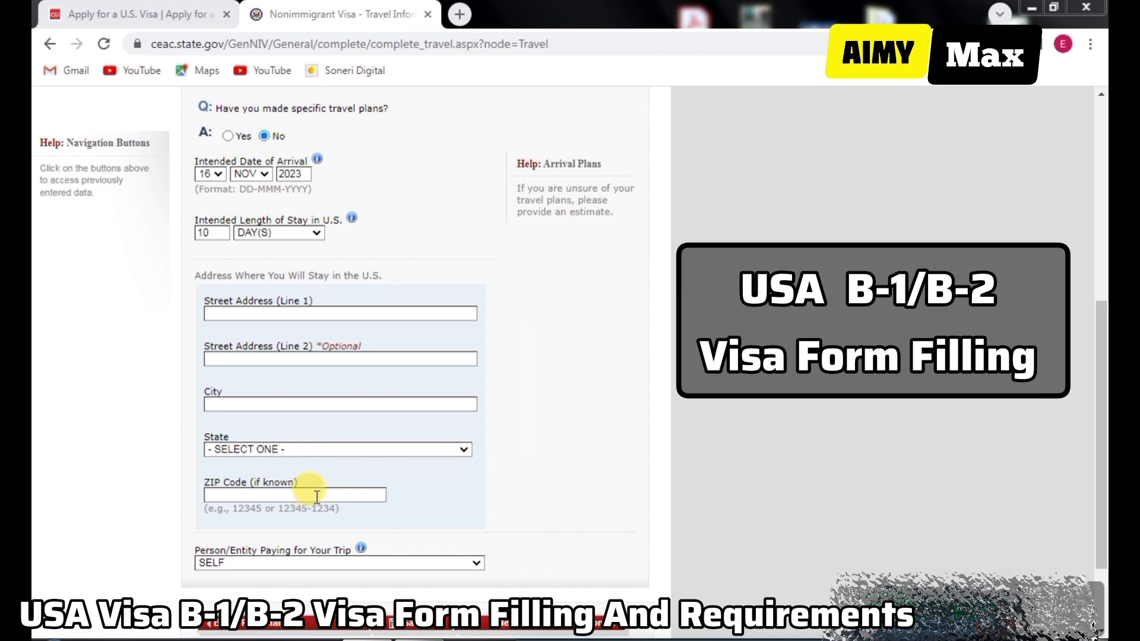
left_click(319, 565)
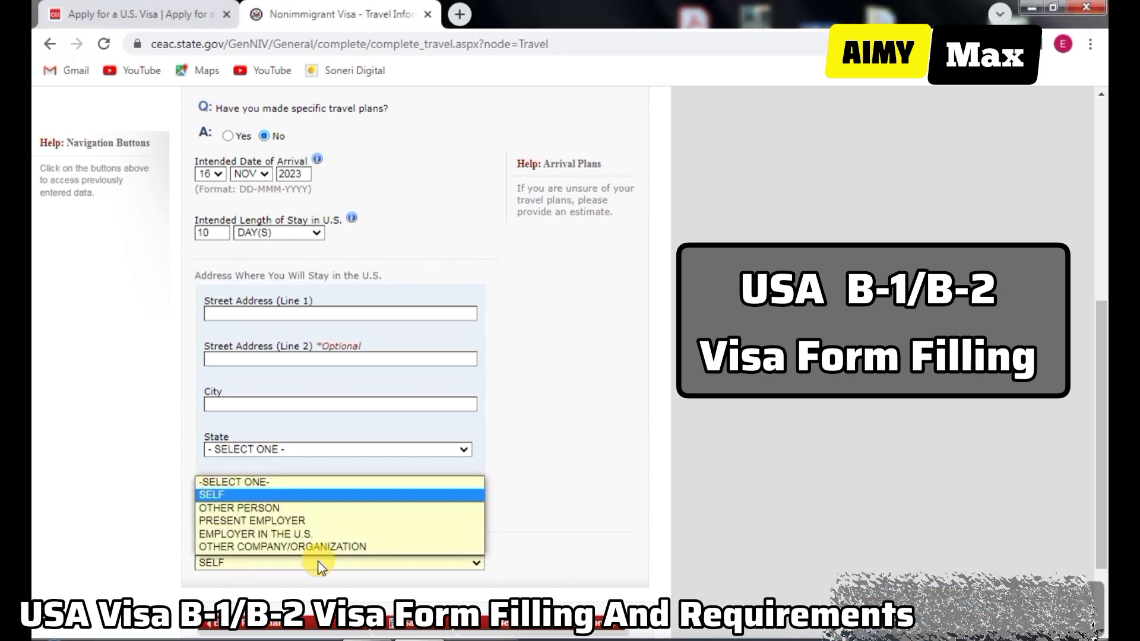
left_click(264, 496)
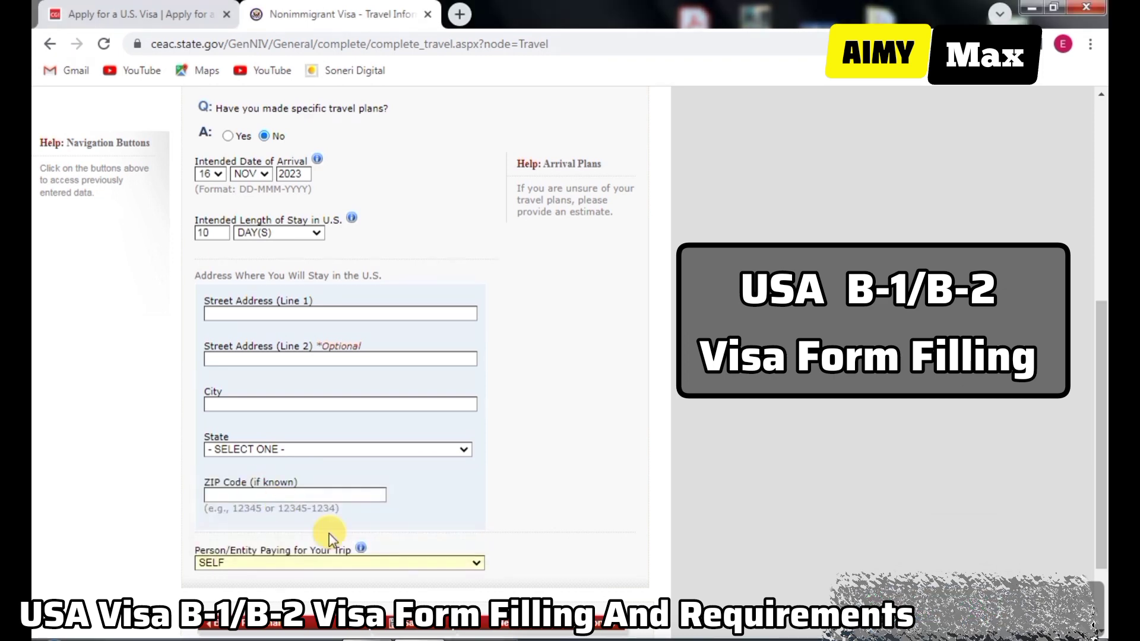
left_click(559, 622)
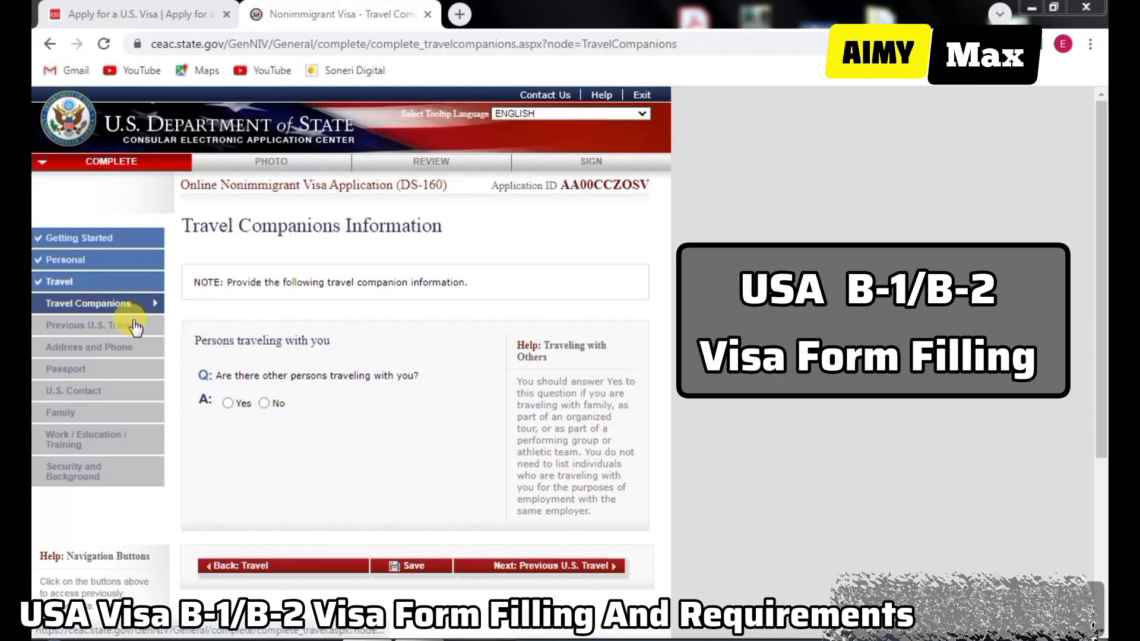
Step: Answer No to other persons traveling with you and continue to Previous U.S. Travel
left_click(264, 404)
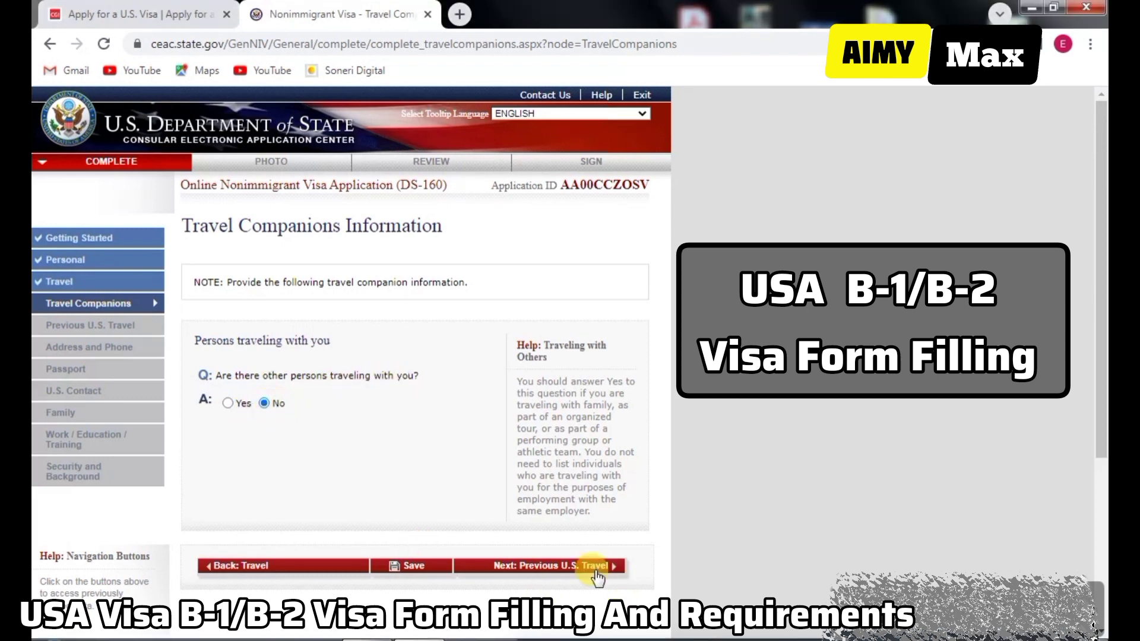
left_click(573, 570)
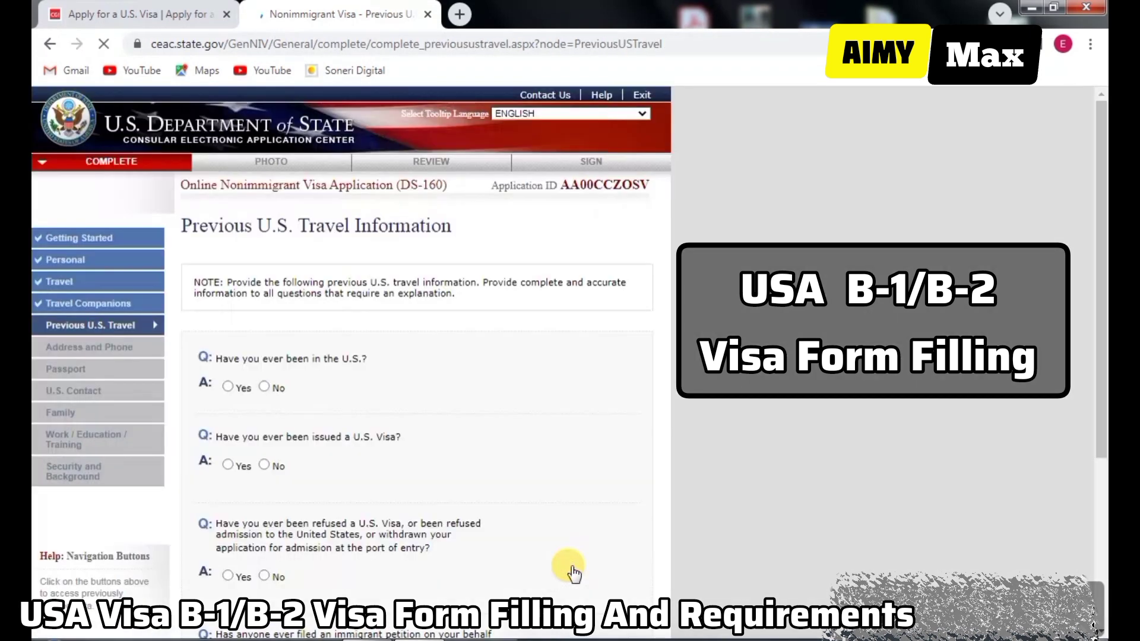
Step: Answer No to prior U.S. visits, visas, refusals and immigrant petitions, then continue
left_click(264, 386)
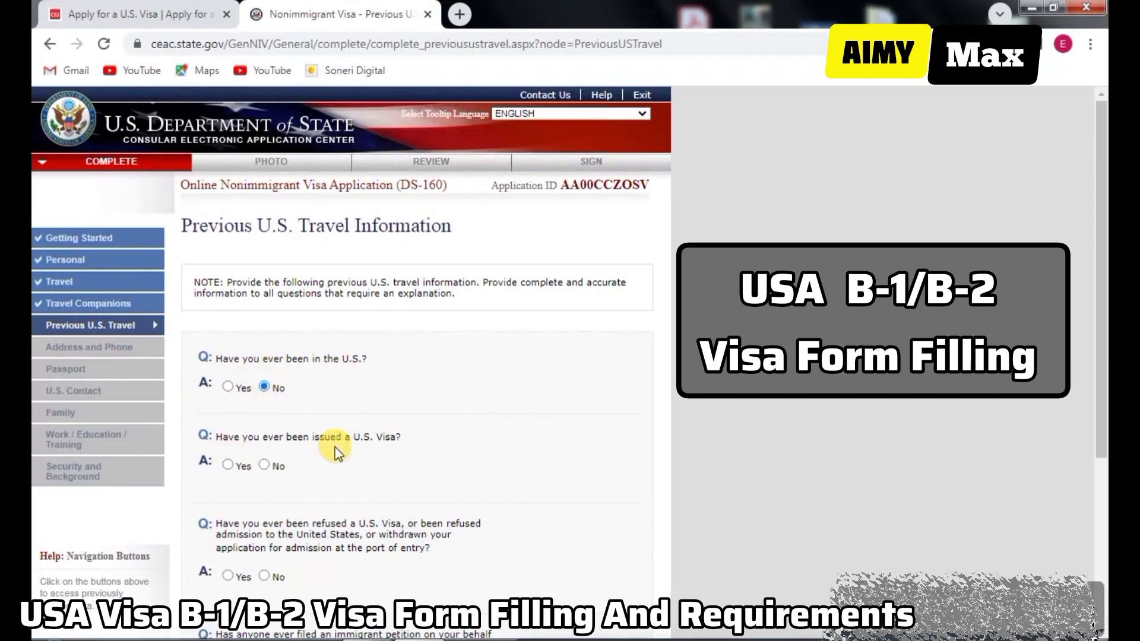
left_click(265, 464)
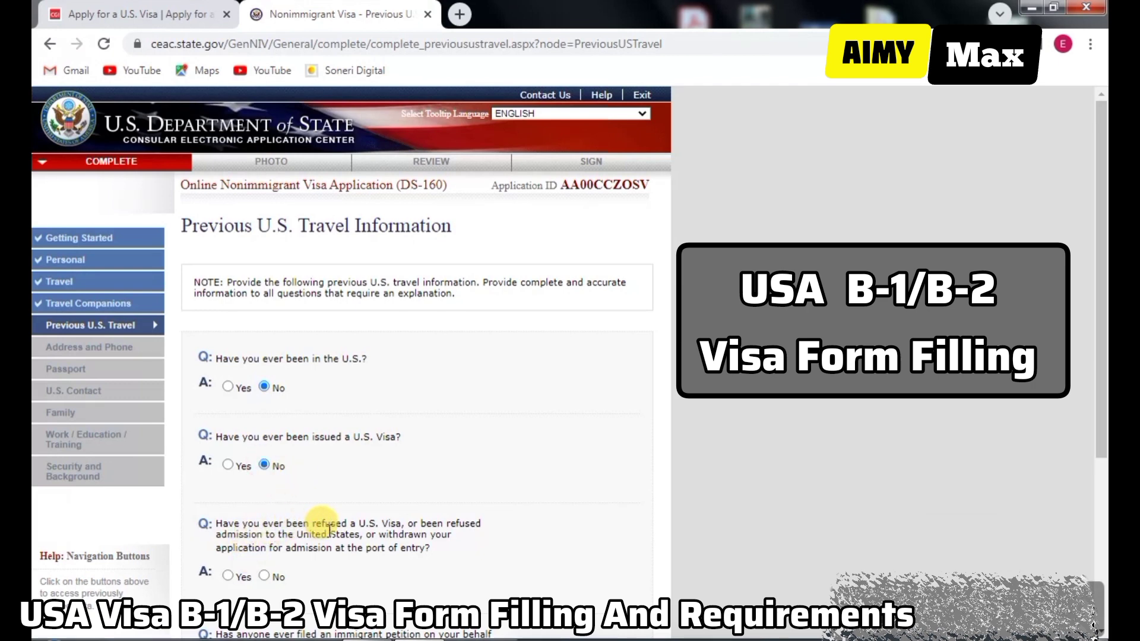
left_click(264, 576)
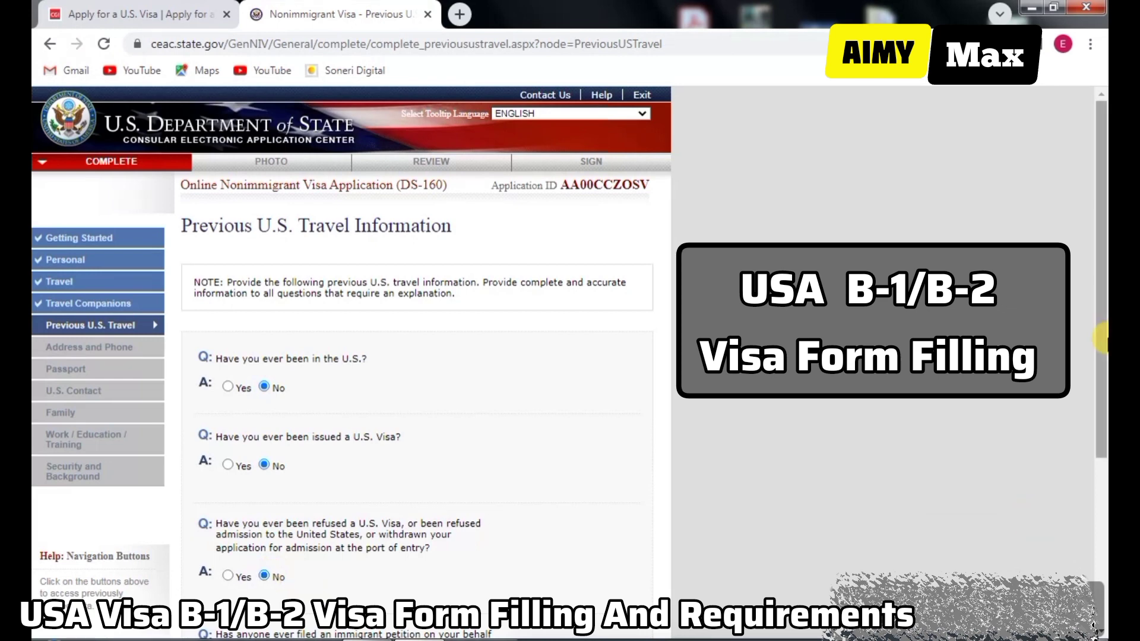
left_click_drag(1101, 350, 1102, 570)
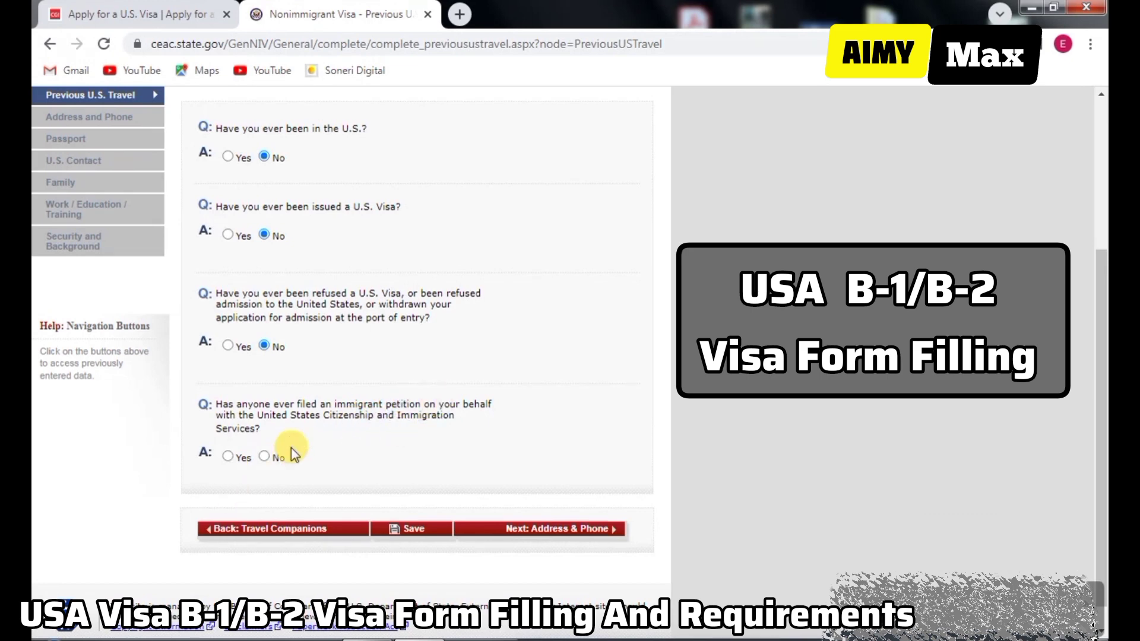
left_click(264, 457)
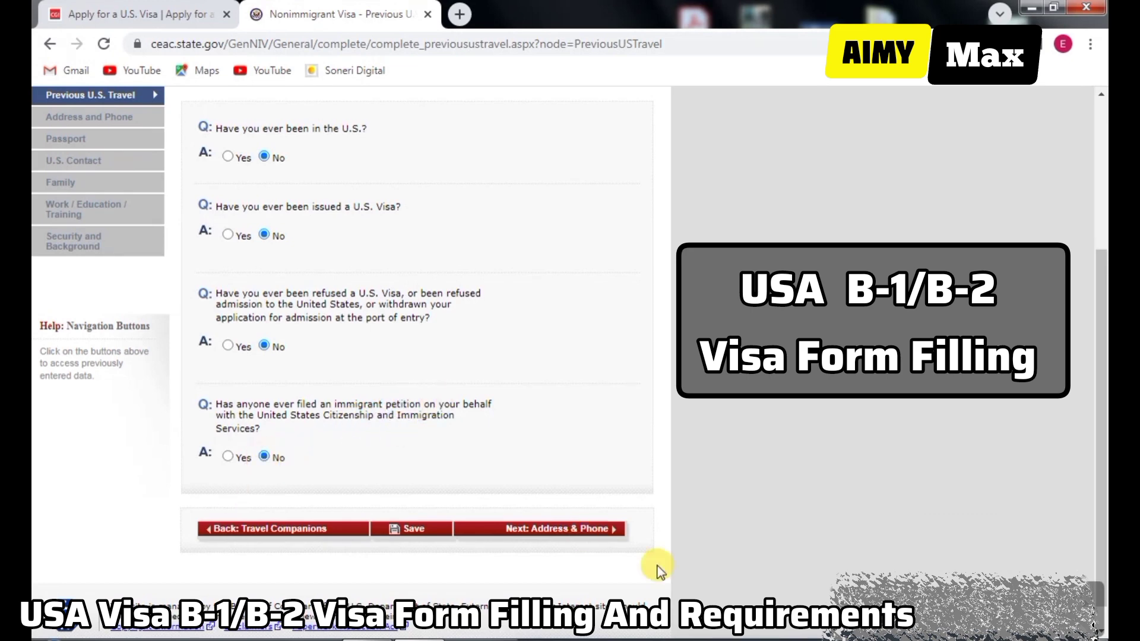
left_click(568, 529)
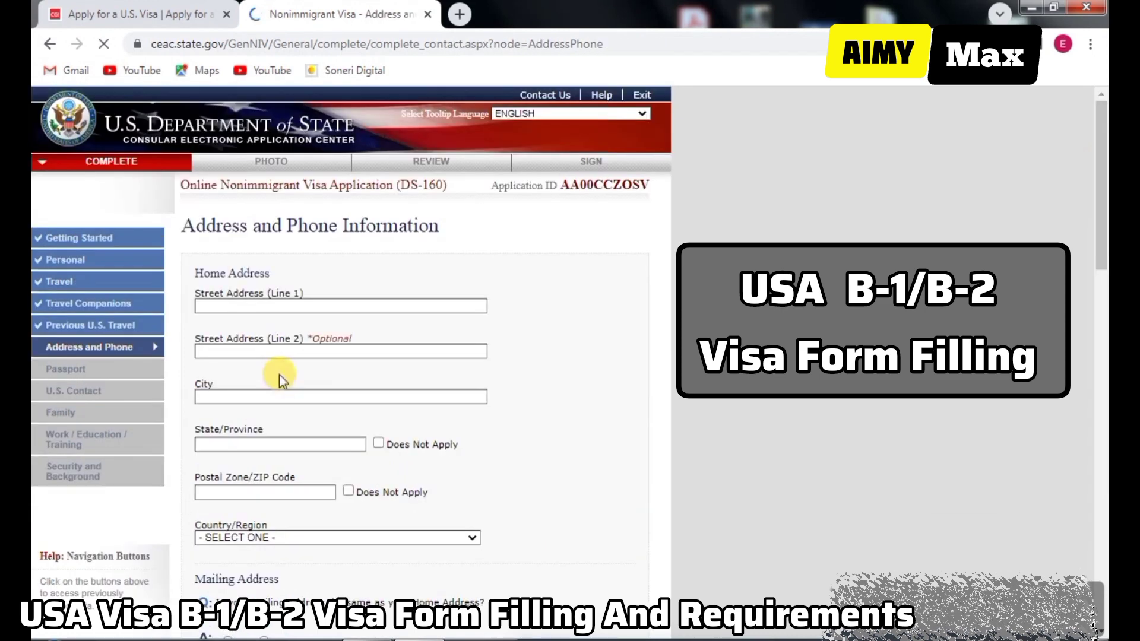
left_click(244, 311)
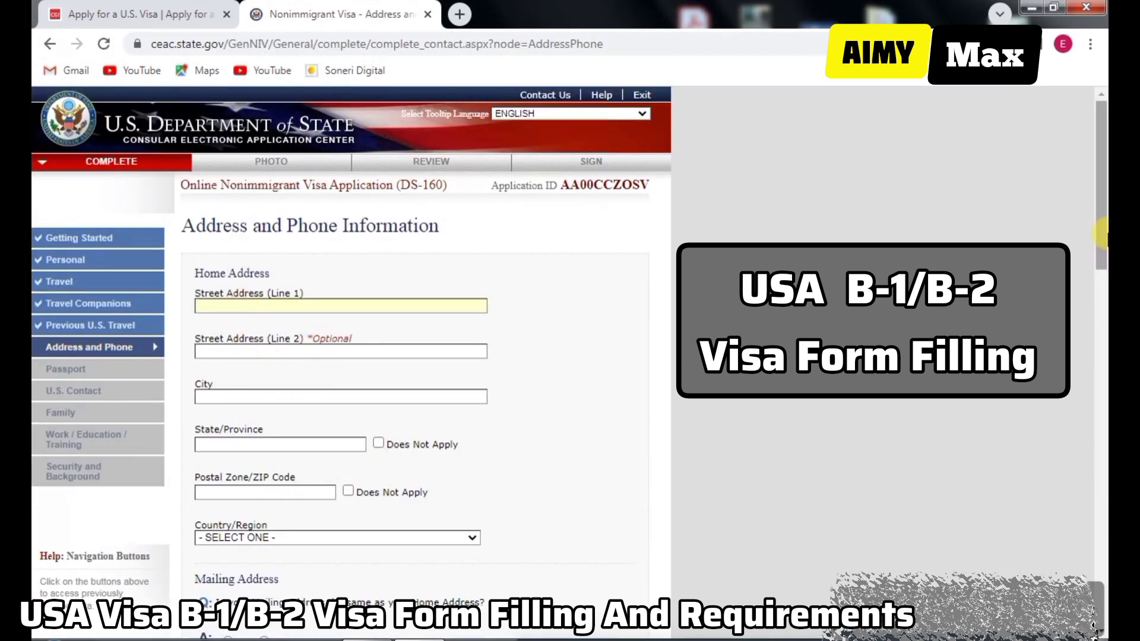
left_click_drag(1101, 249, 1102, 118)
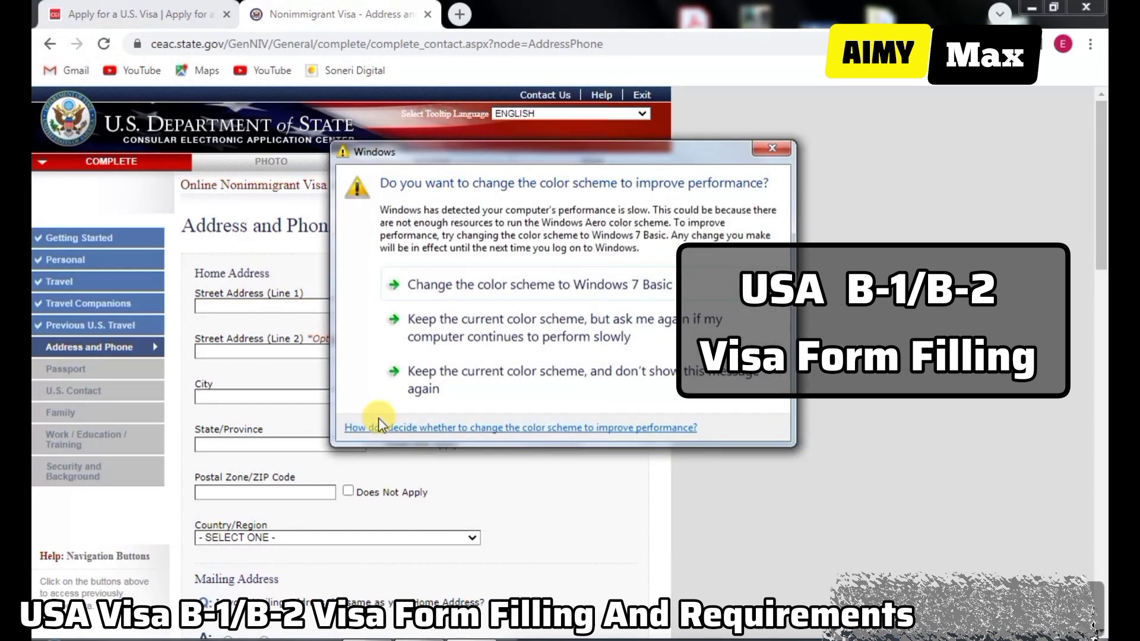
Step: Close the Windows colour-scheme prompt and return to the Apply for a U.S. Visa tab
left_click(771, 149)
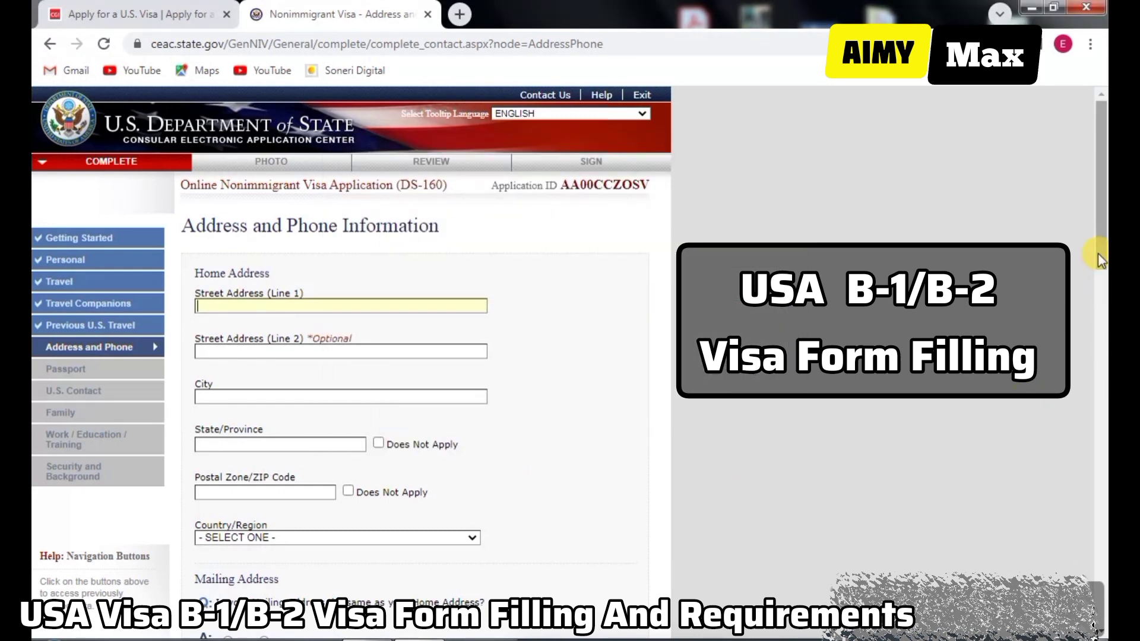
left_click_drag(1098, 253, 1102, 270)
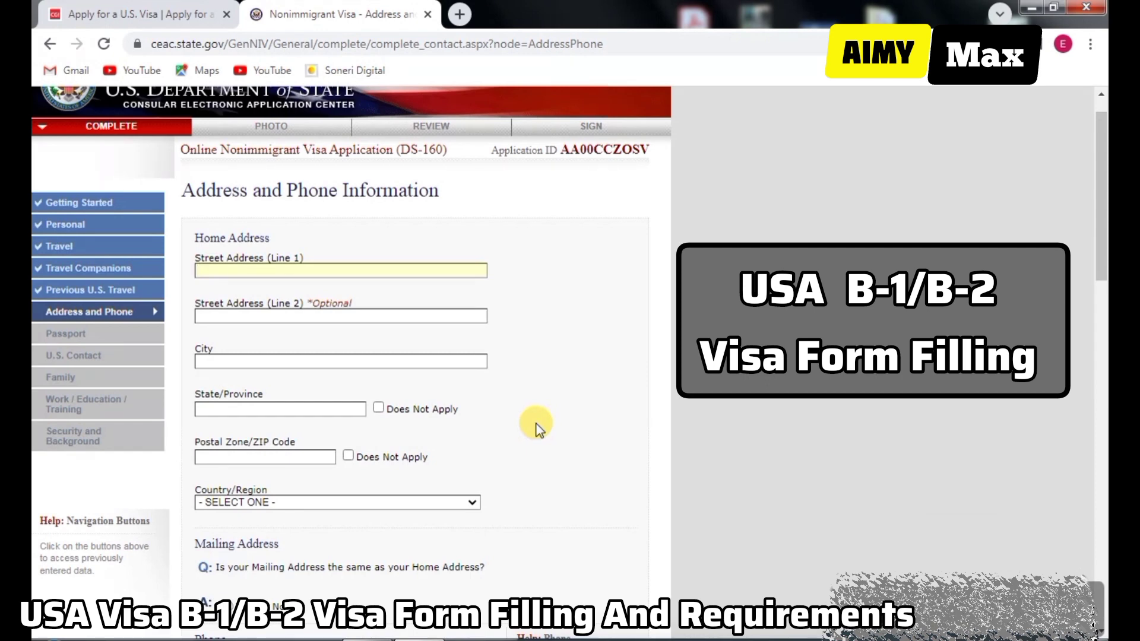
left_click(171, 17)
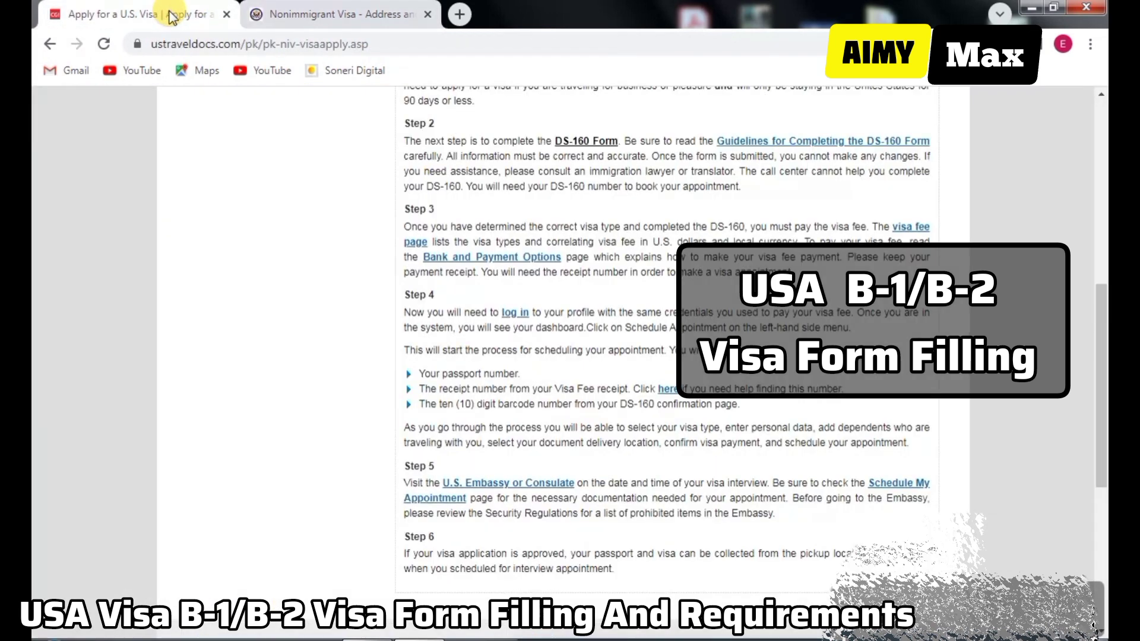
Step: Open and reload the Schedule My Appointment page to view Pakistan applicant documents and restrictions
left_click_drag(1100, 304, 1093, 168)
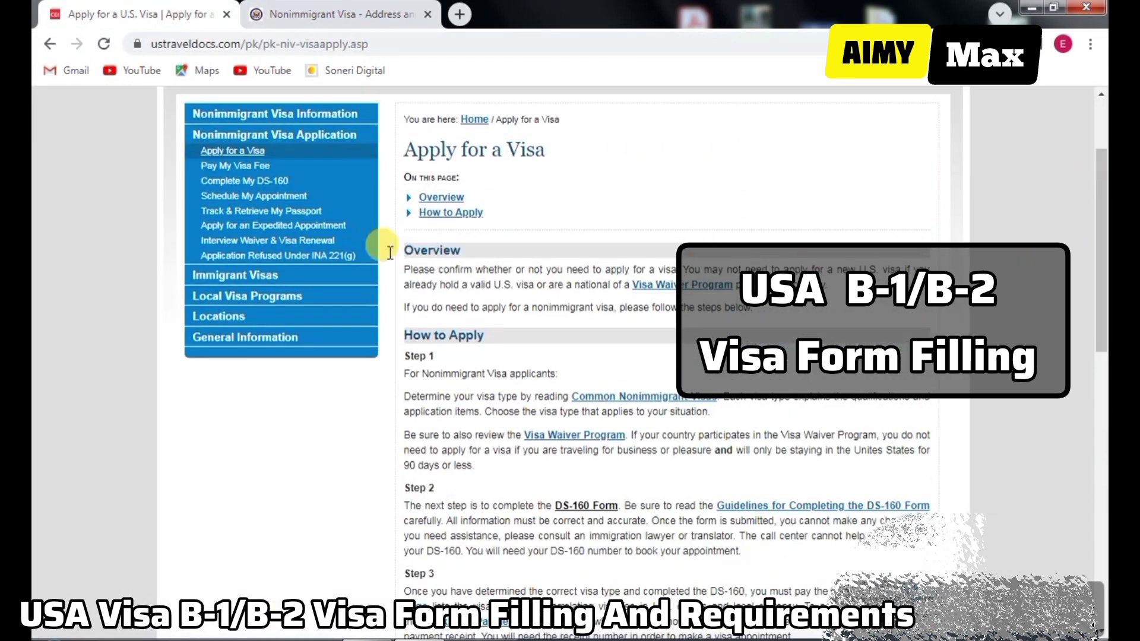
left_click(233, 197)
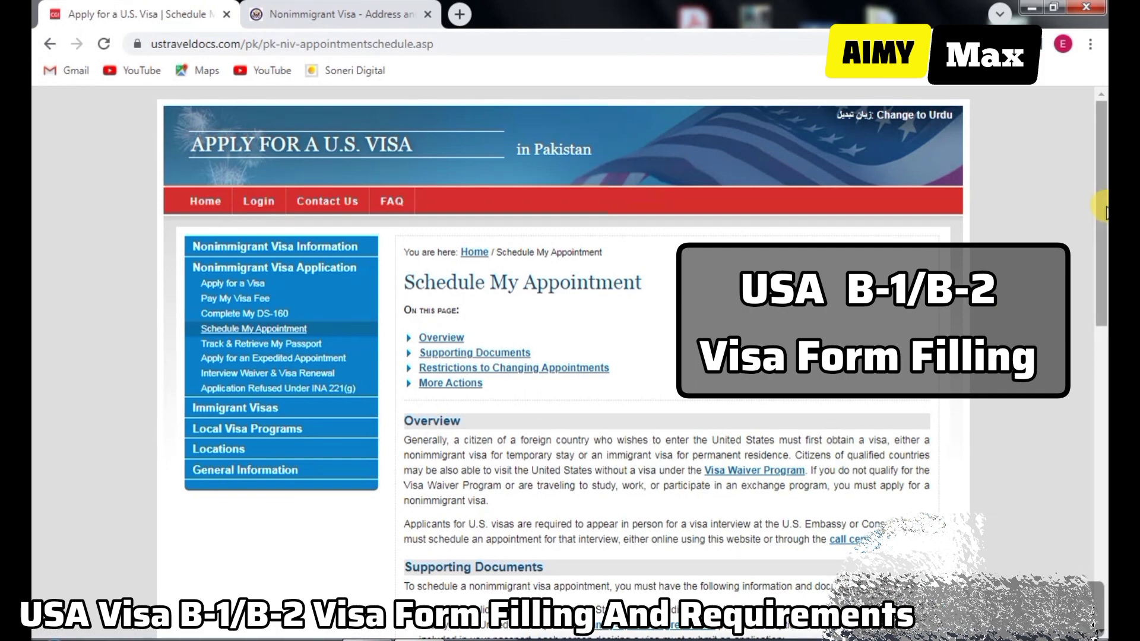
left_click_drag(1101, 269, 1102, 488)
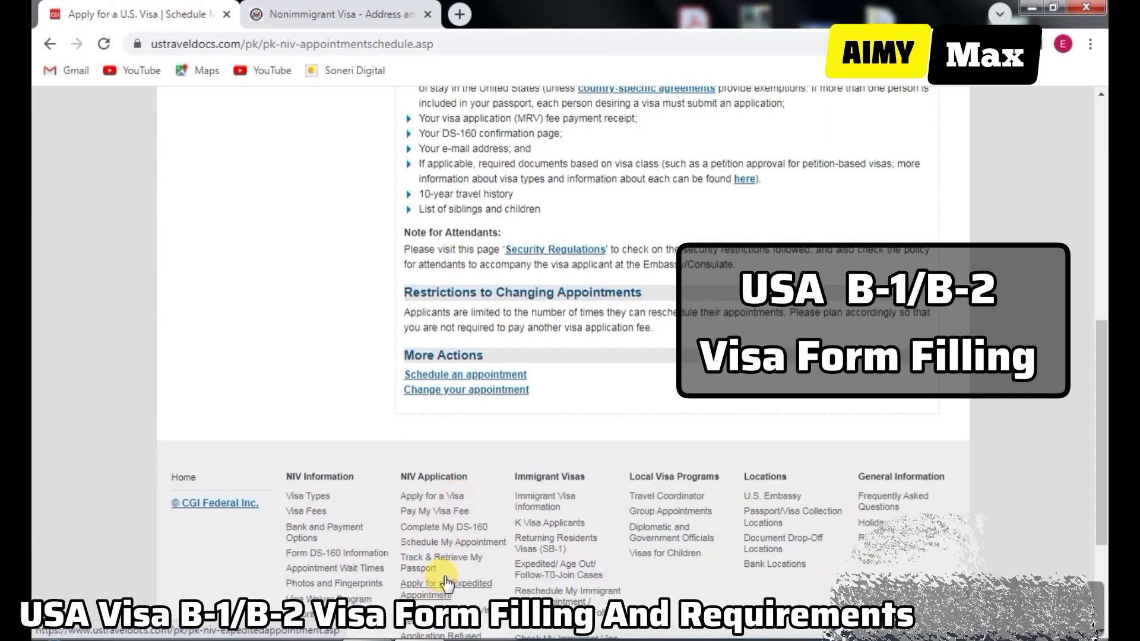
left_click(450, 543)
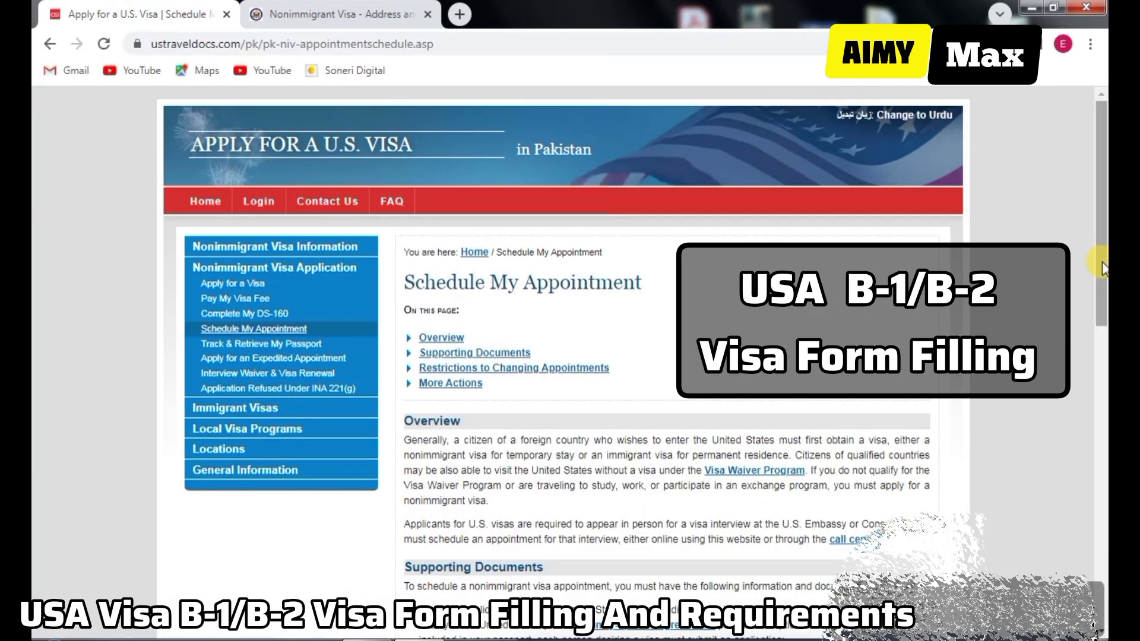
left_click_drag(1101, 267, 1101, 282)
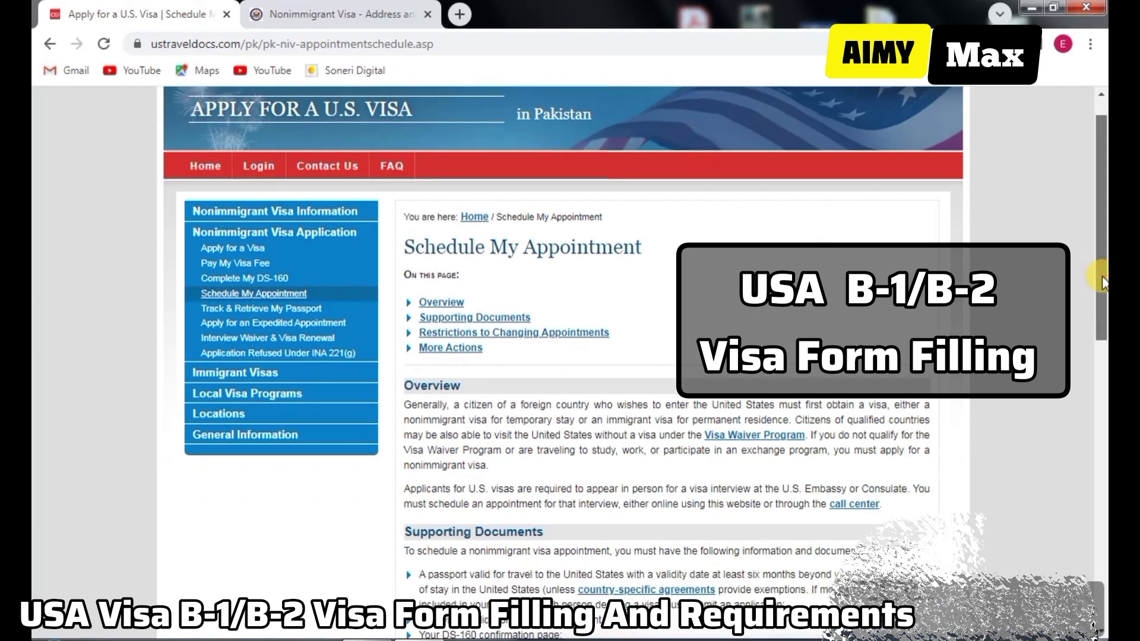